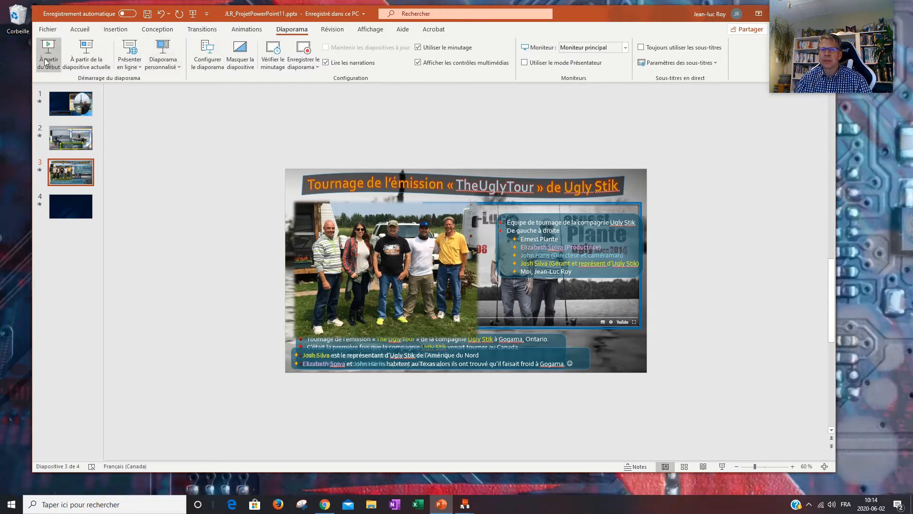
Step: Play the slide show from slide 3, step through its animated bullets and team photo, and return to editing
left_click(86, 51)
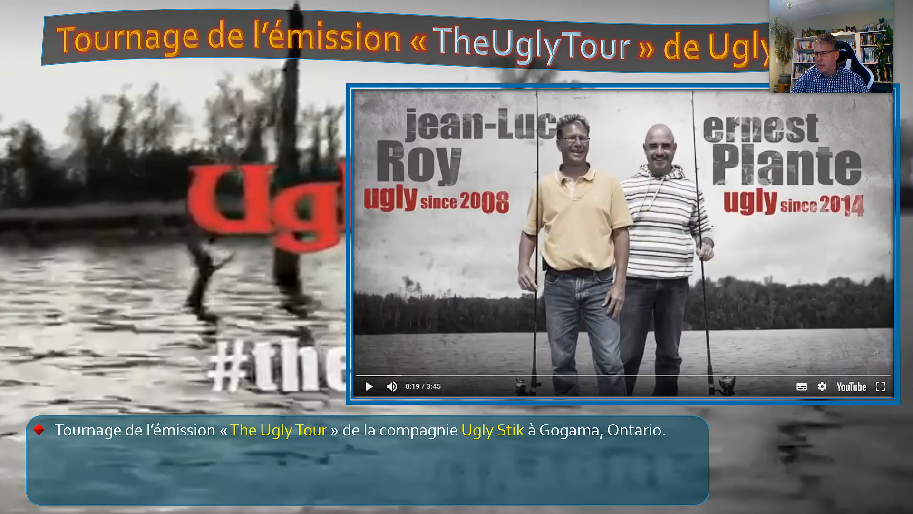
key("Right")
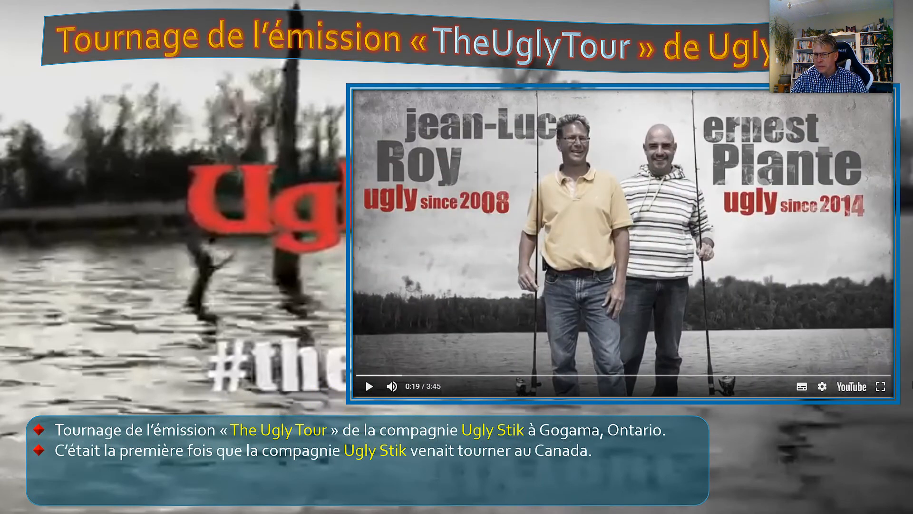
key("Right")
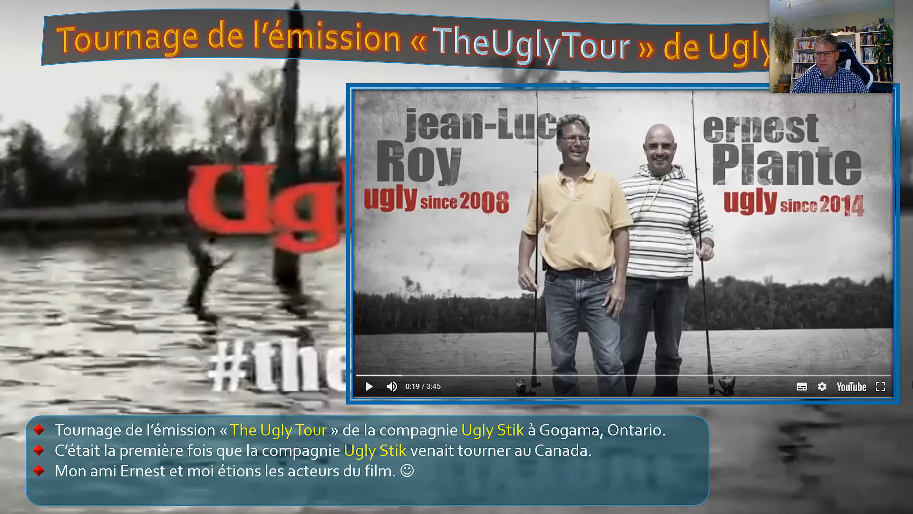
key("Right")
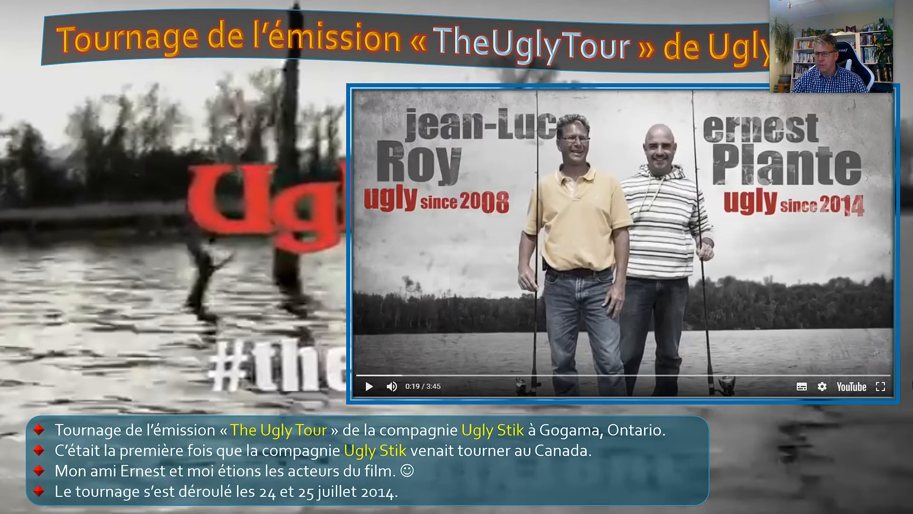
key("Right")
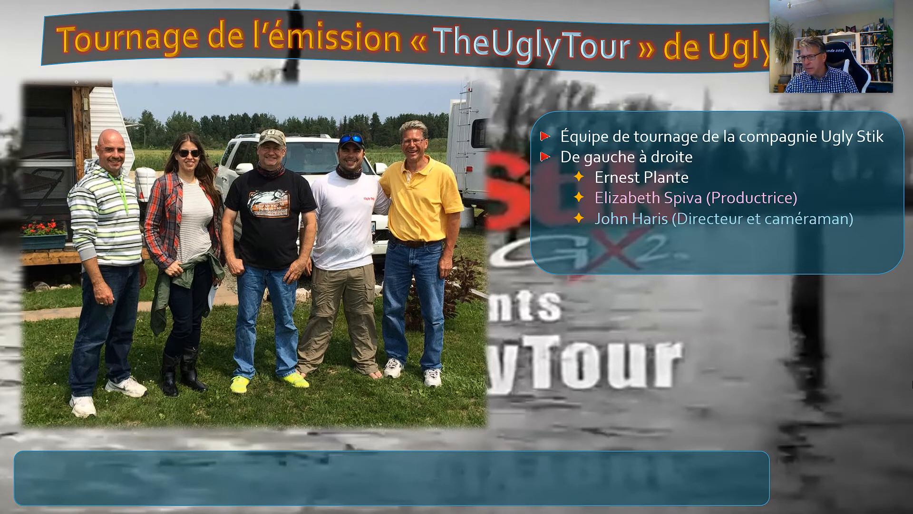
key("Right")
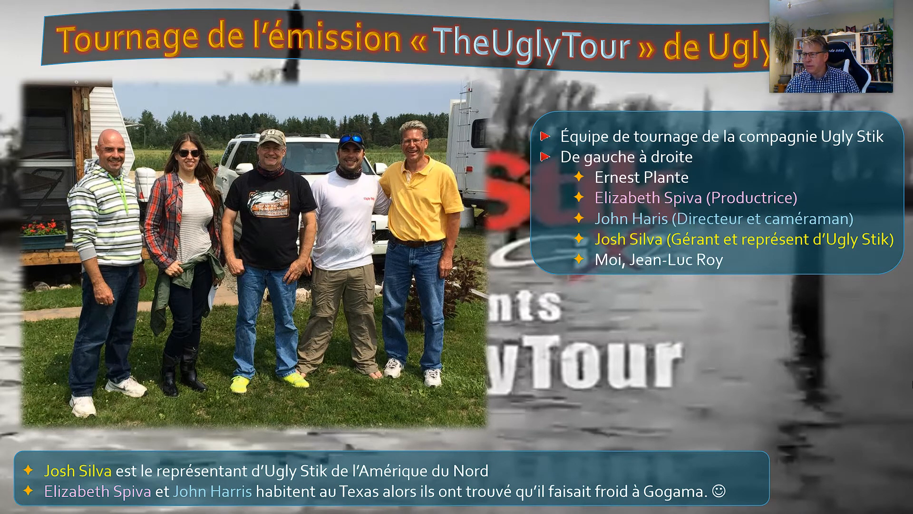
key("Escape")
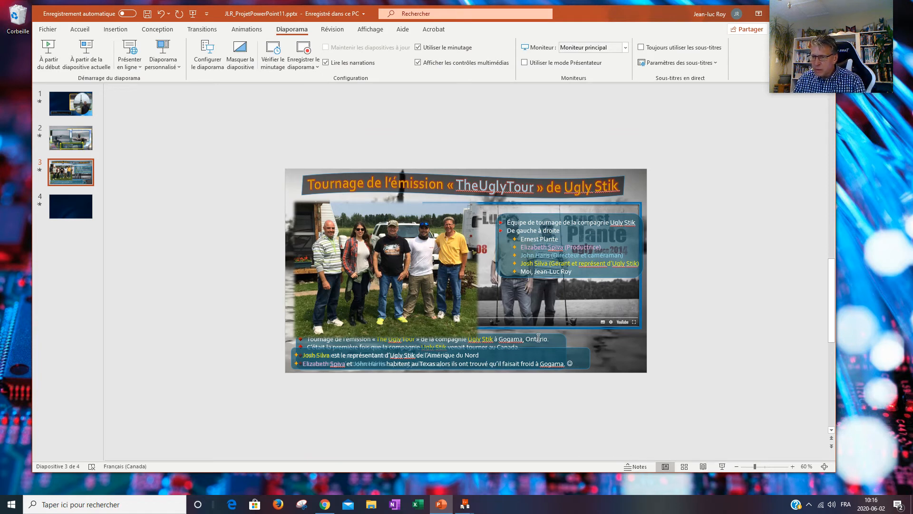
Step: Move the YouTube video image and its four-bullet text box with background together off the slide's left side, clear of the team photo
left_click(589, 324)
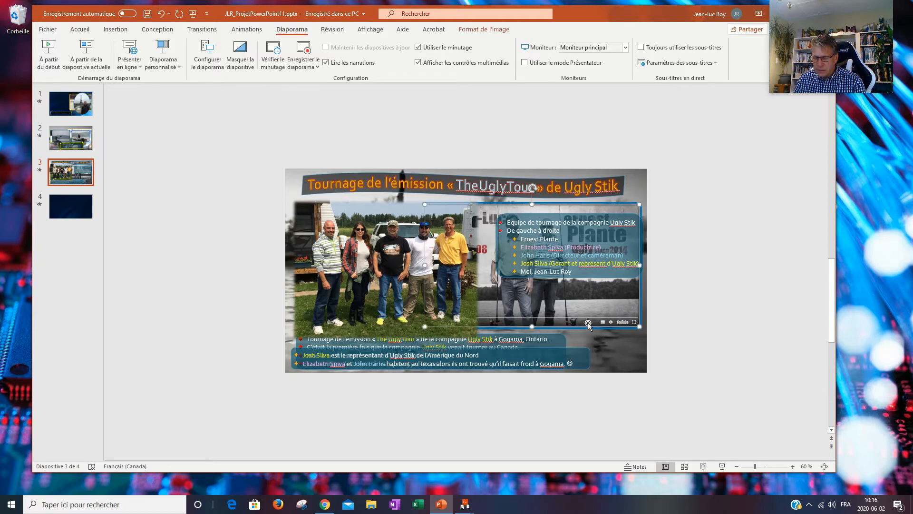
left_click(484, 340, "shift")
left_click(566, 339, "shift")
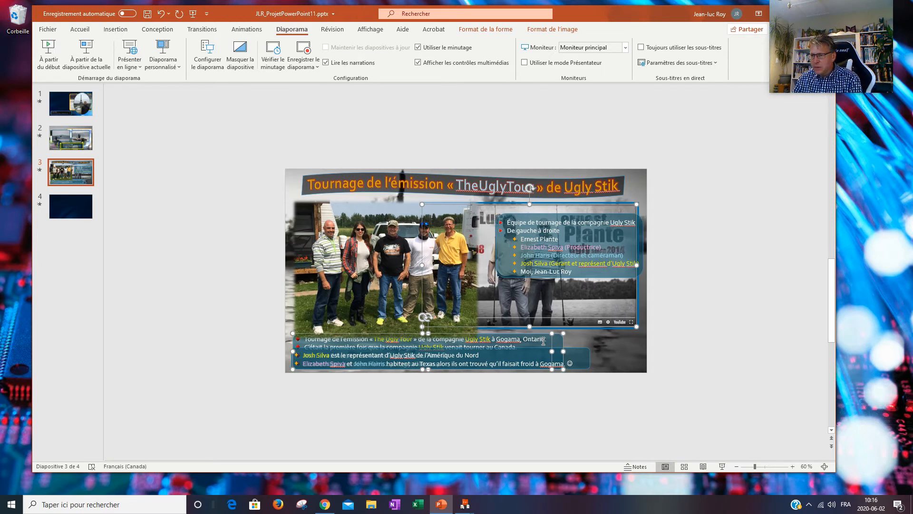
key("Left")
key("Left")
key("Left")
key("Left")
key("Left")
key("Left")
key("Left")
key("Left")
key("Left")
key("Left")
key("Left")
key("Left")
key("Left")
key("Left")
key("Left")
key("Left")
key("Left")
key("Left")
key("Left")
key("Left")
key("Left")
key("Left")
key("Left")
key("Left")
key("Left")
key("Left")
key("Left")
key("Left")
key("Left")
key("Left")
key("Left")
key("Left")
key("Left")
key("Left")
key("Left")
key("Left")
key("Left")
key("Left")
key("Left")
key("Left")
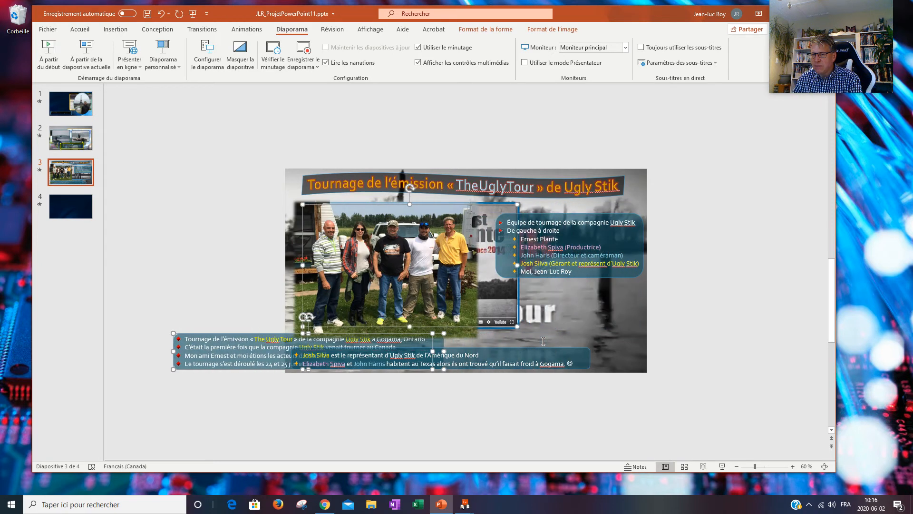
key("Left")
key("Left")
key("Left")
key("Left")
key("Left")
key("Left")
key("Left")
key("Left")
key("Left")
key("Left")
key("Left")
key("Left")
key("Left")
key("Left")
key("Left")
key("Left")
key("Left")
key("Left")
key("Left")
key("Left")
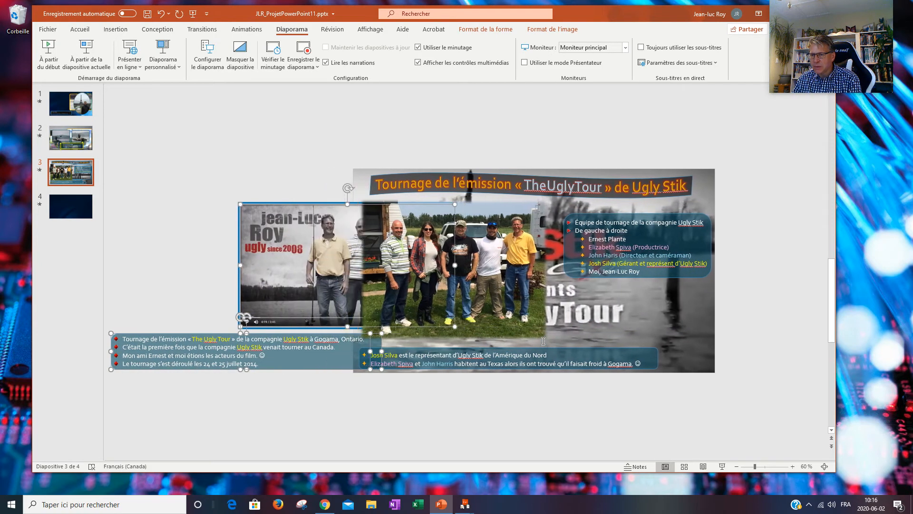
key("Left")
key("Left")
key("Left")
key("Left")
key("Left")
key("Left")
key("Left")
key("Left")
key("Left")
key("Left")
key("Left")
key("Left")
key("Left")
key("Left")
key("Left")
key("Left")
key("Left")
key("Left")
key("Left")
key("Left")
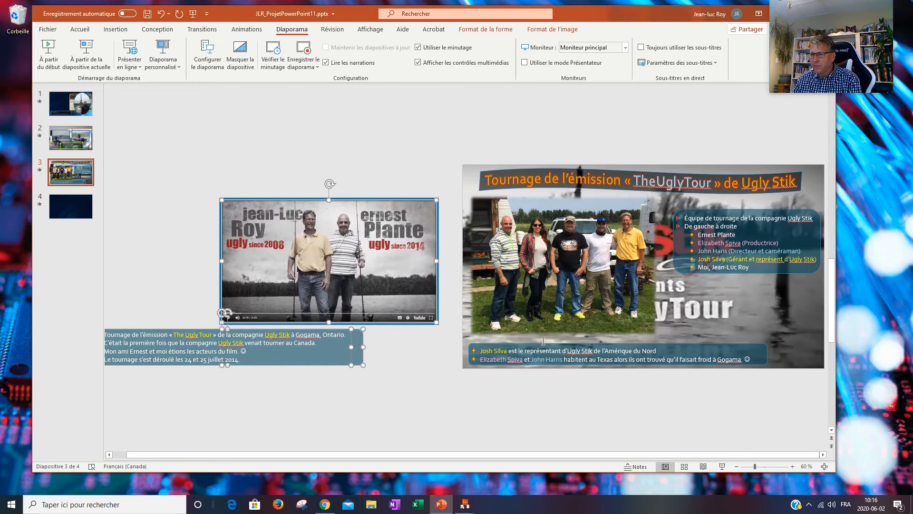
key("Right")
key("Right")
key("Right")
key("Right")
key("Right")
key("Right")
key("Right")
key("Right")
key("Right")
key("Right")
key("Right")
key("Right")
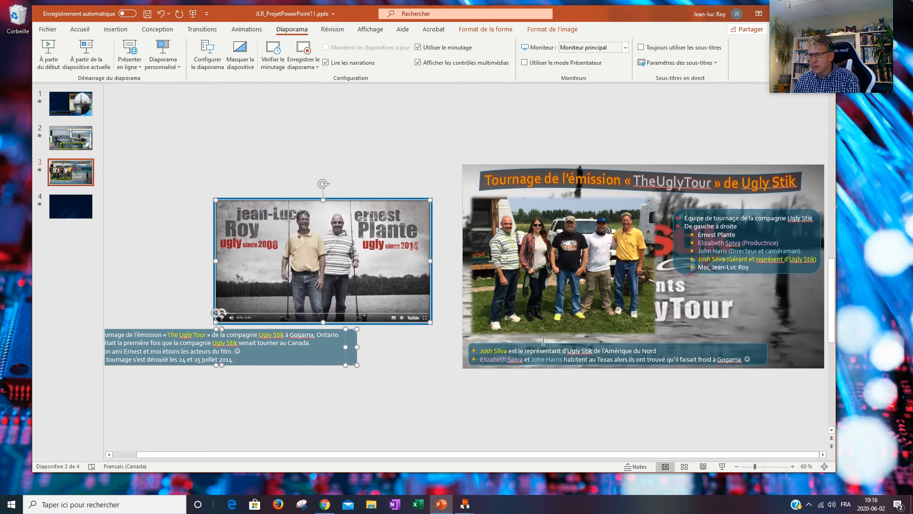
key("Right")
key("Right")
key("Right")
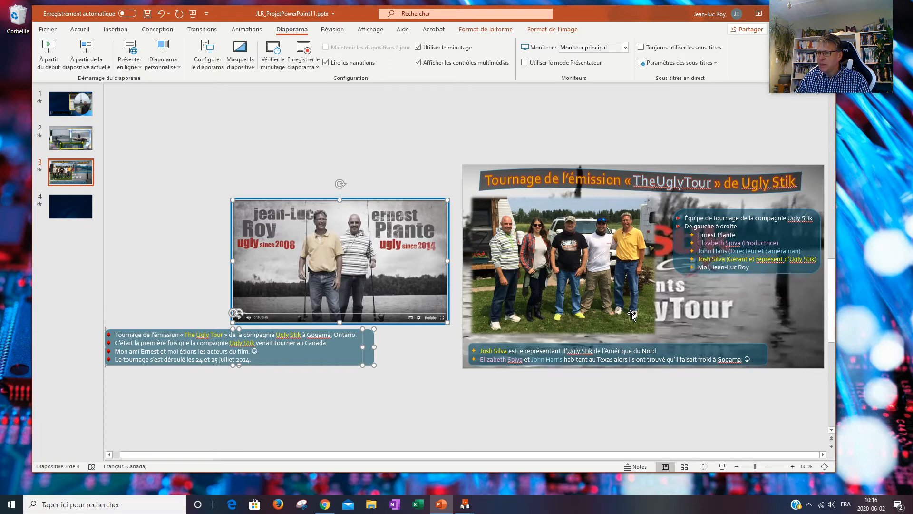
left_click(550, 405)
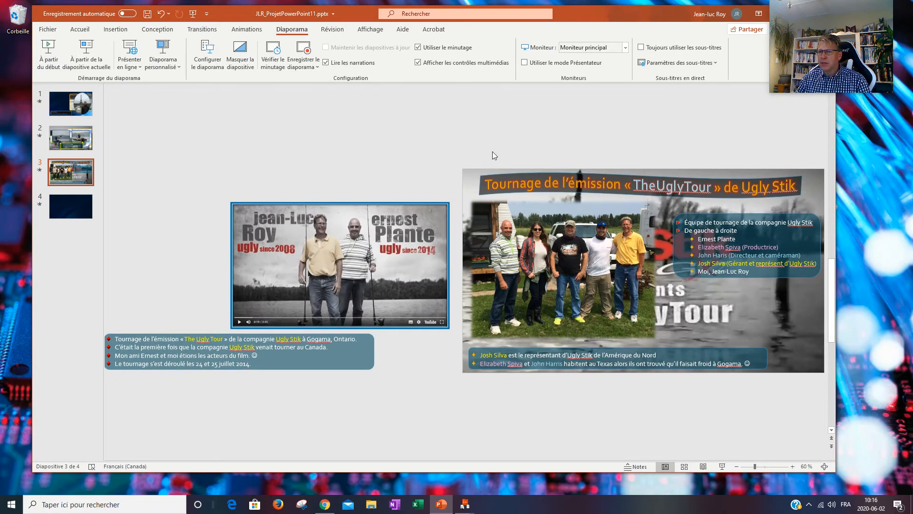
Step: Show the animation pane for slide 3 and select the team photo to locate its animation
left_click(247, 30)
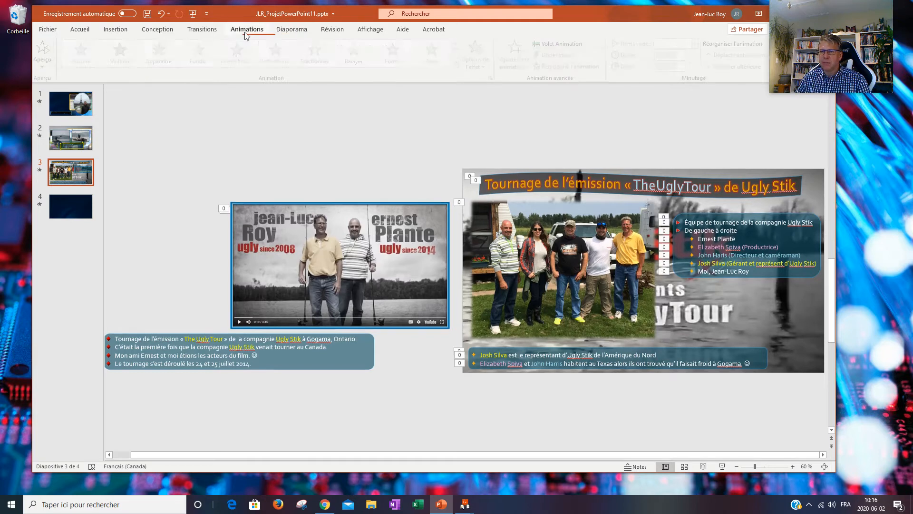
left_click(562, 44)
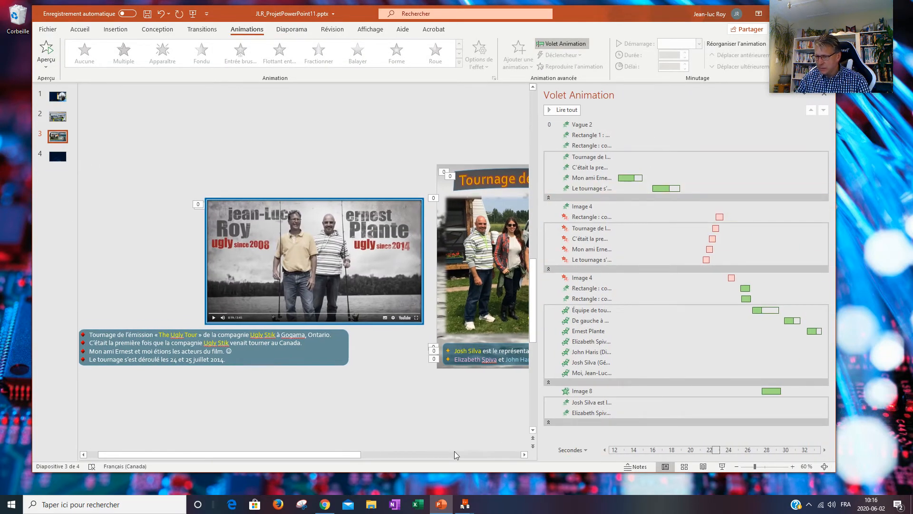
left_click(474, 281)
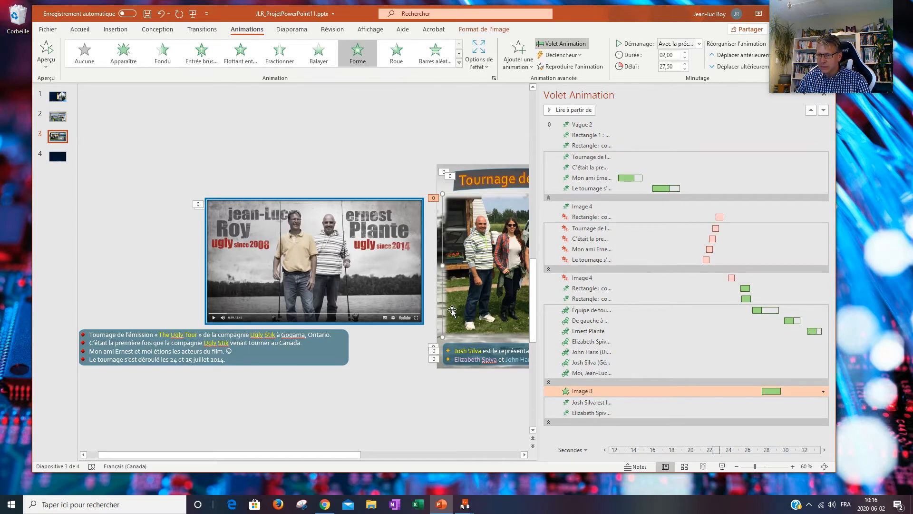
left_click_drag(318, 454, 472, 450)
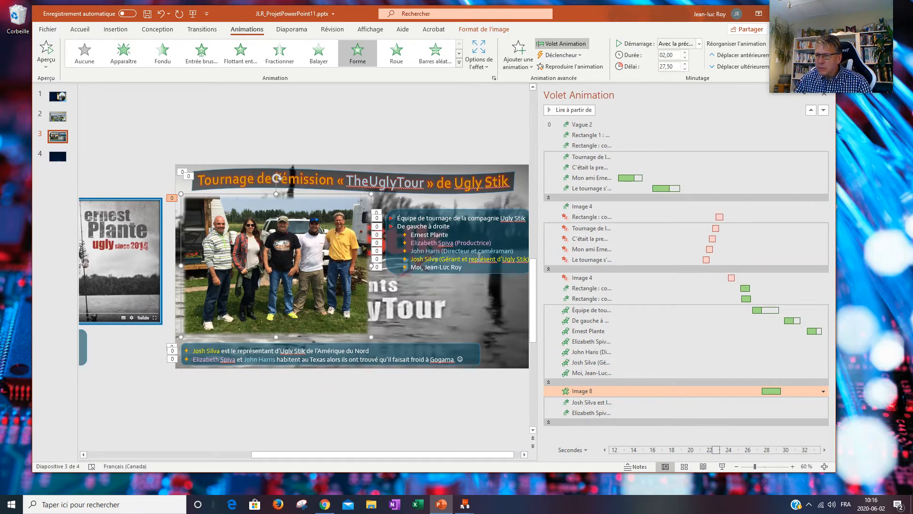
Step: Complete the word "représent" as "représentant" in the yellow line of the film crew list
left_click(496, 258)
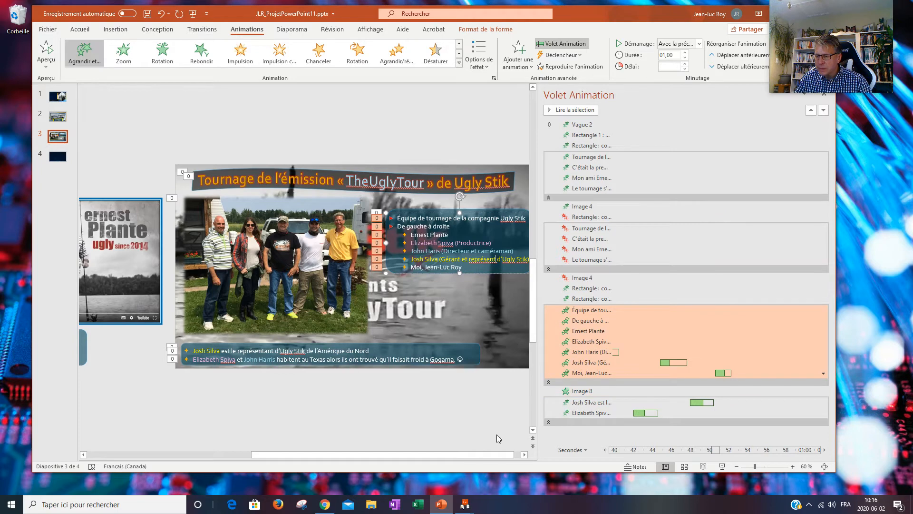
left_click(793, 467)
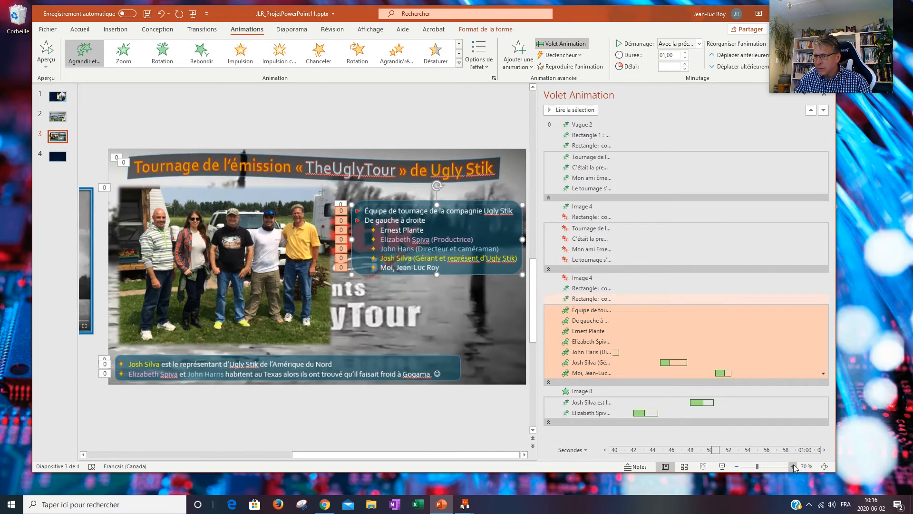
left_click(793, 466)
left_click(793, 467)
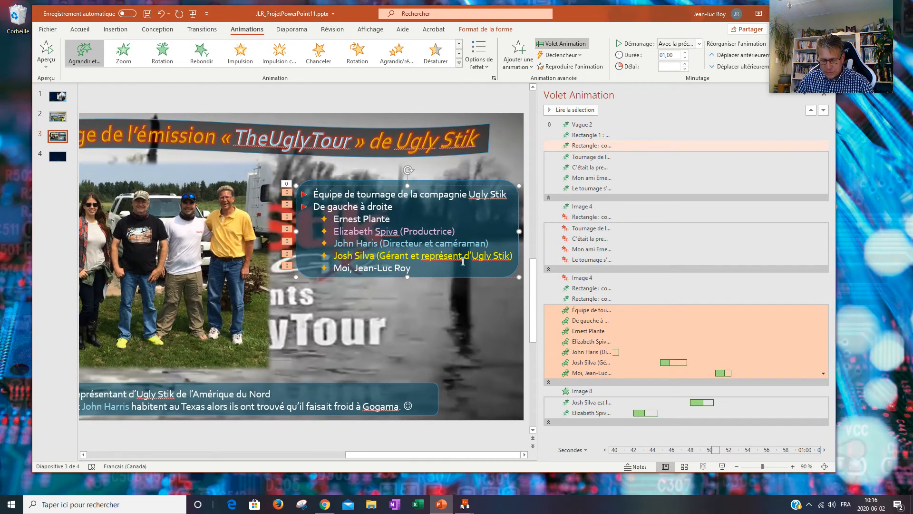
type("ant")
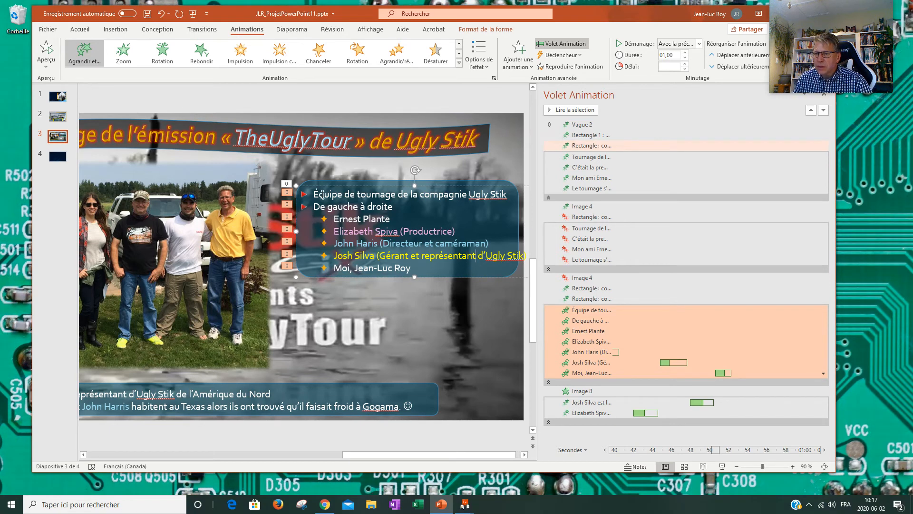
Step: Shift the film crew list's text box and its blue background rectangle slightly to the left on the slide
left_click(341, 182)
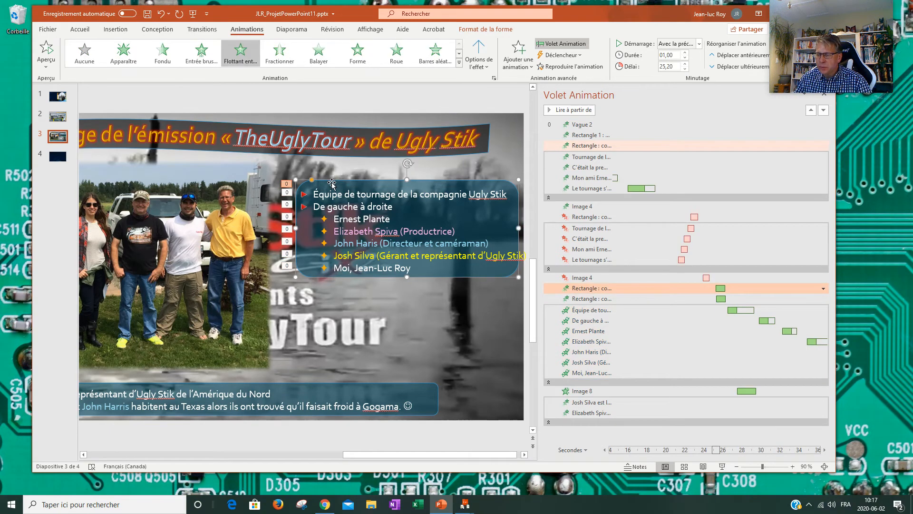
left_click(343, 194)
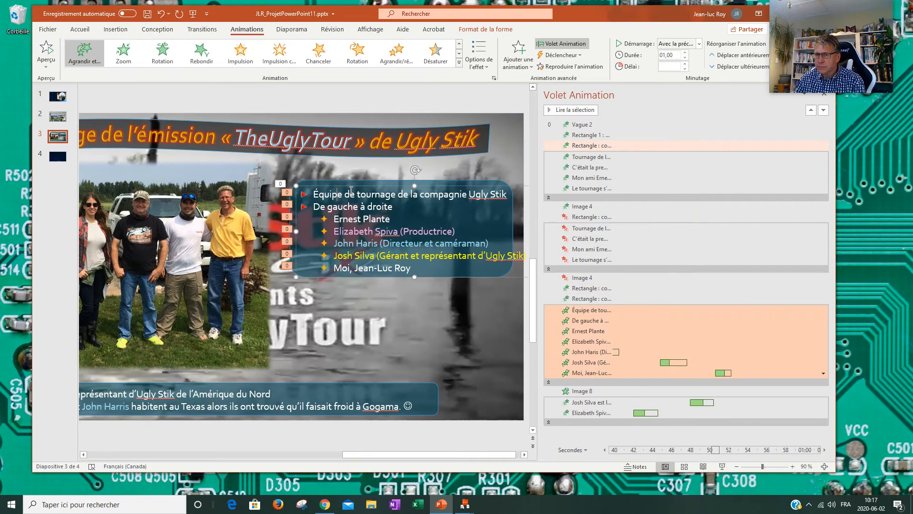
left_click(350, 179)
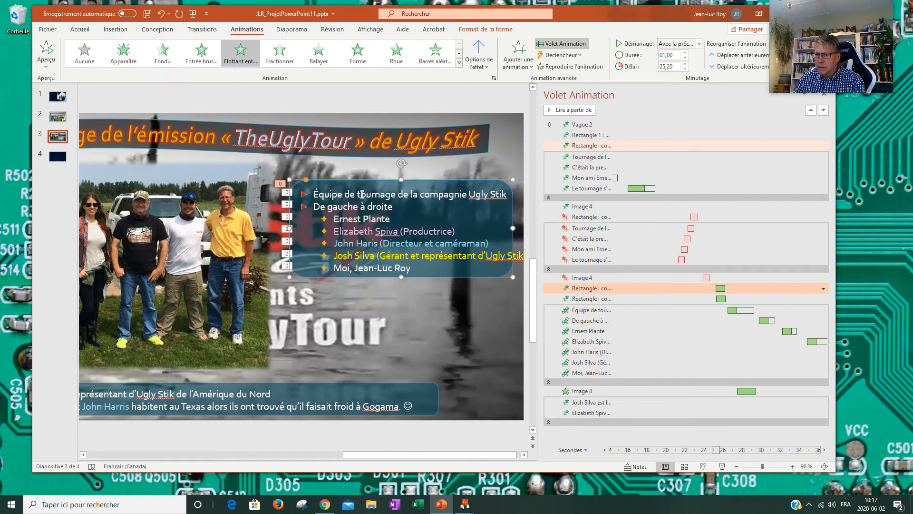
left_click(362, 194)
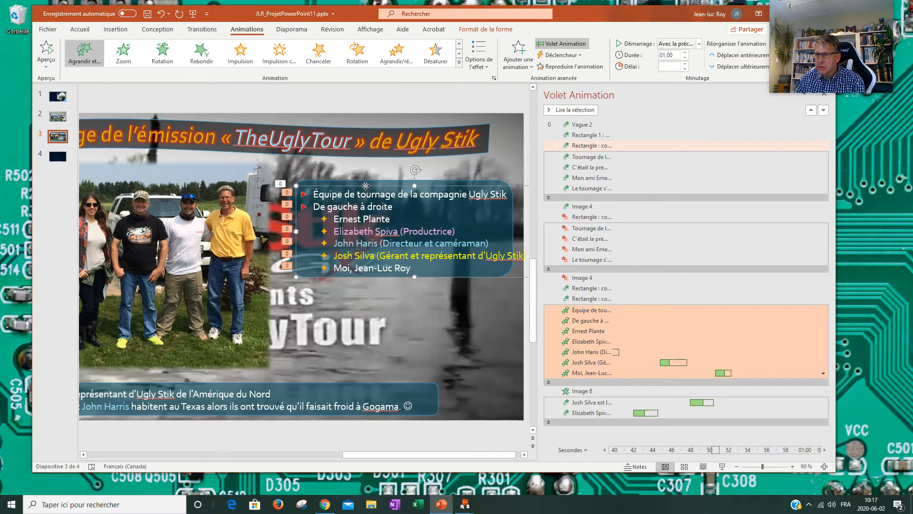
left_click_drag(365, 185, 365, 181)
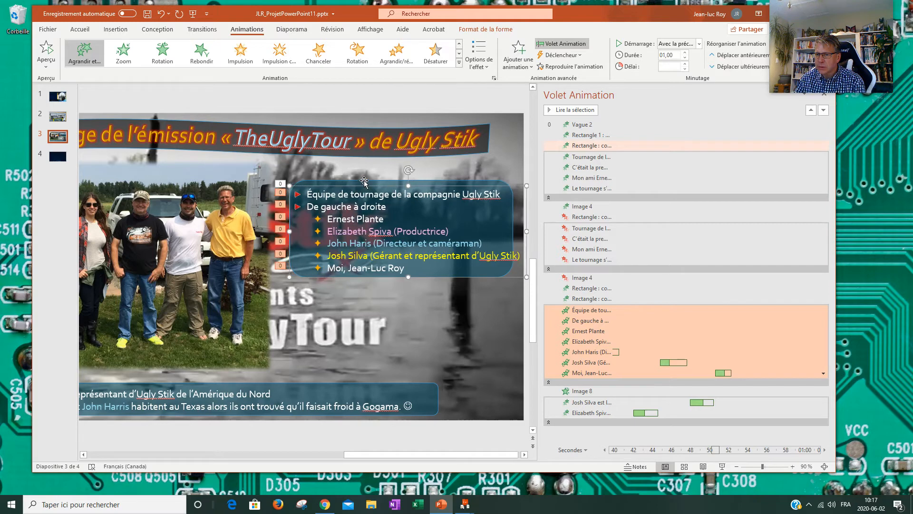
left_click(364, 180)
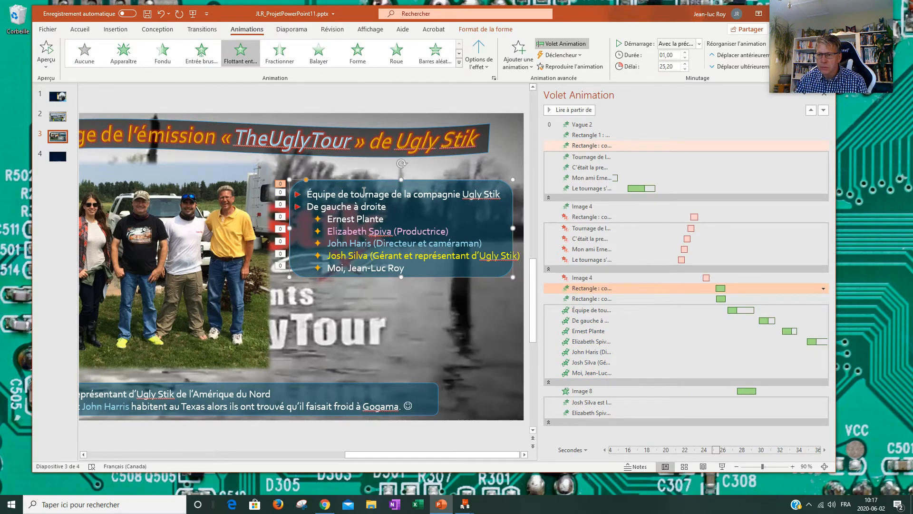
left_click(363, 191)
key("Left")
key("Left")
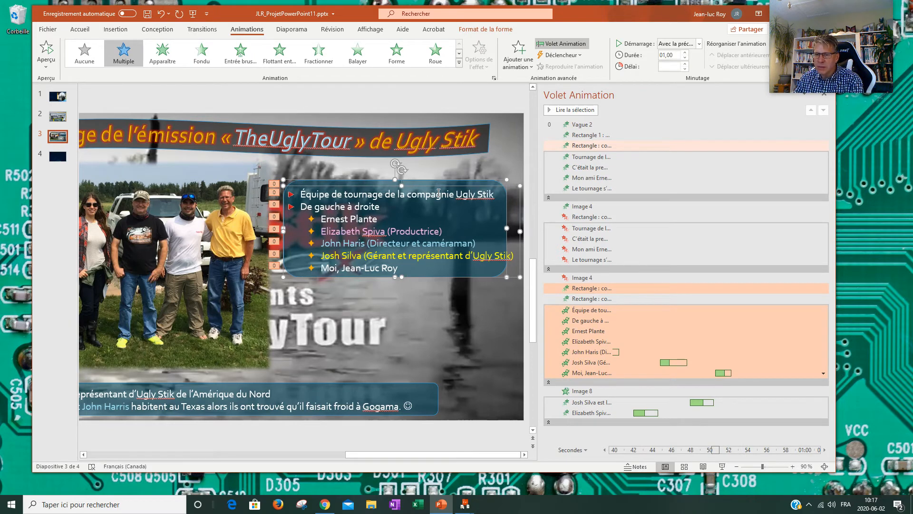
key("Left")
Step: Widen the blue rectangle behind the film crew list to the right so it covers the longest line
left_click(489, 208)
left_click(494, 181)
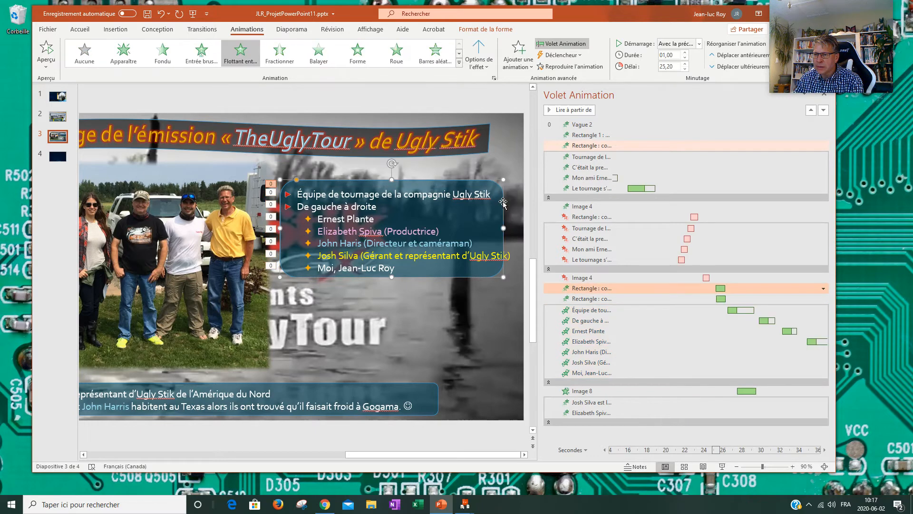
left_click_drag(503, 228, 518, 230)
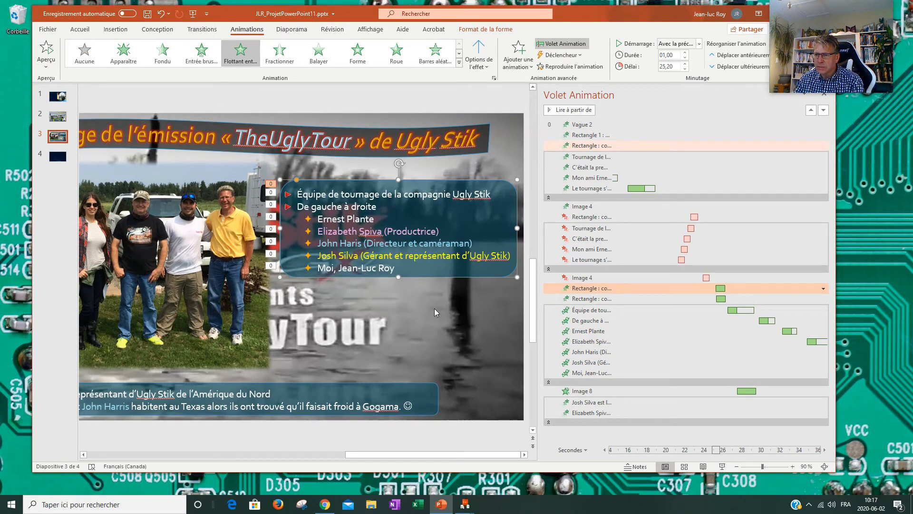
left_click(434, 308)
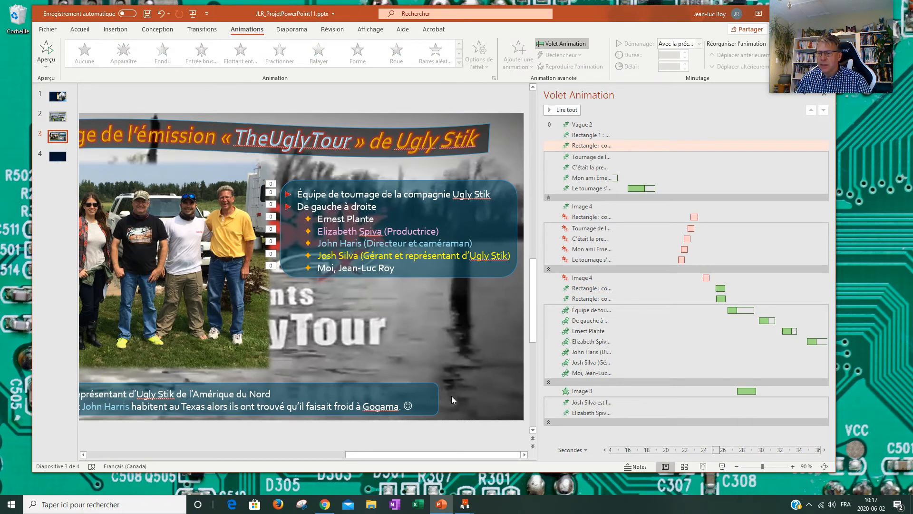
Step: Add the Flottant sortant exit animation to the team photo, the bottom caption, the film crew list and both blue background rectangles
left_click(736, 466)
left_click(736, 466)
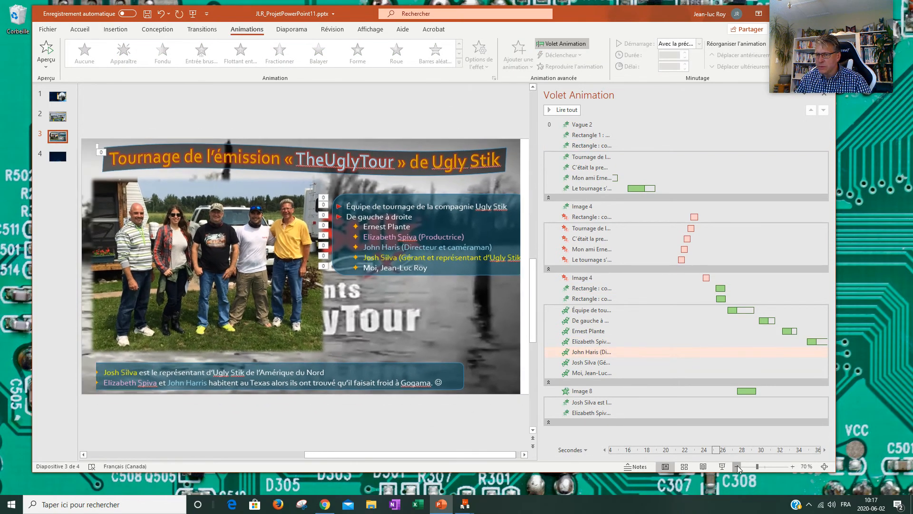
left_click(214, 261)
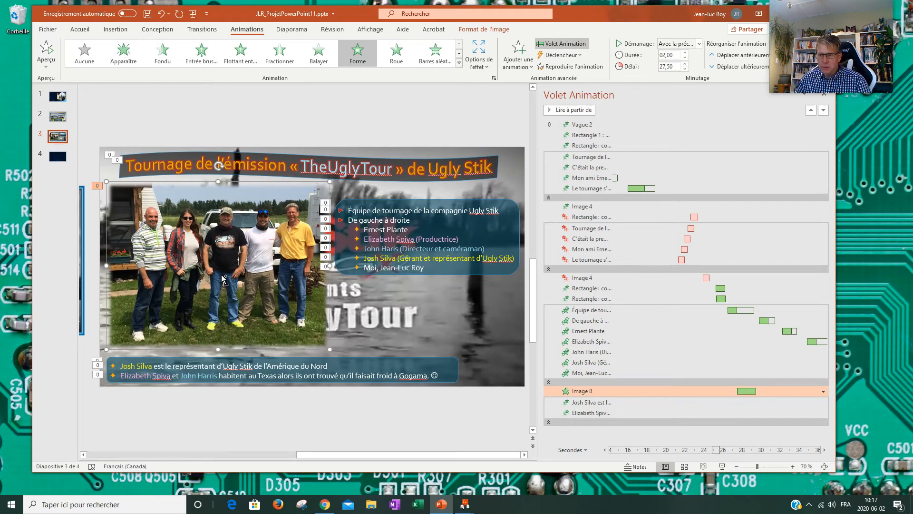
left_click(314, 366, "shift")
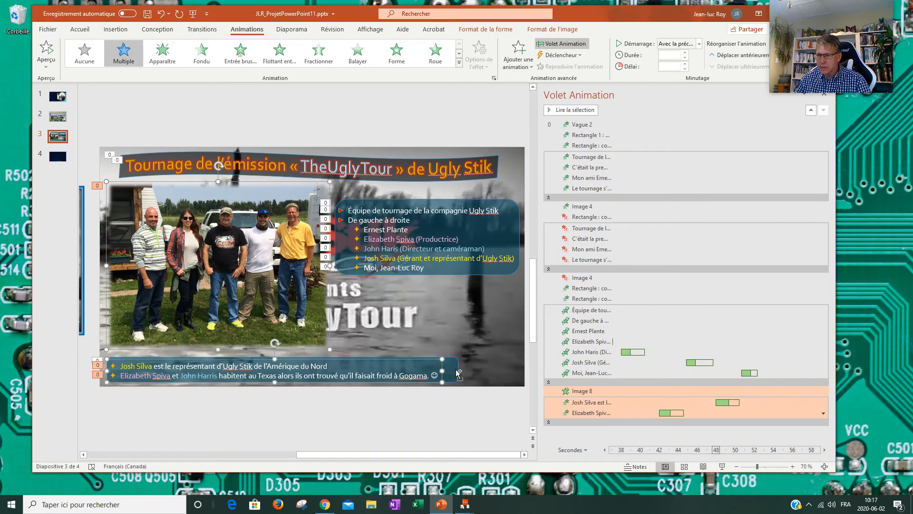
left_click(458, 373, "shift")
left_click(457, 252, "shift")
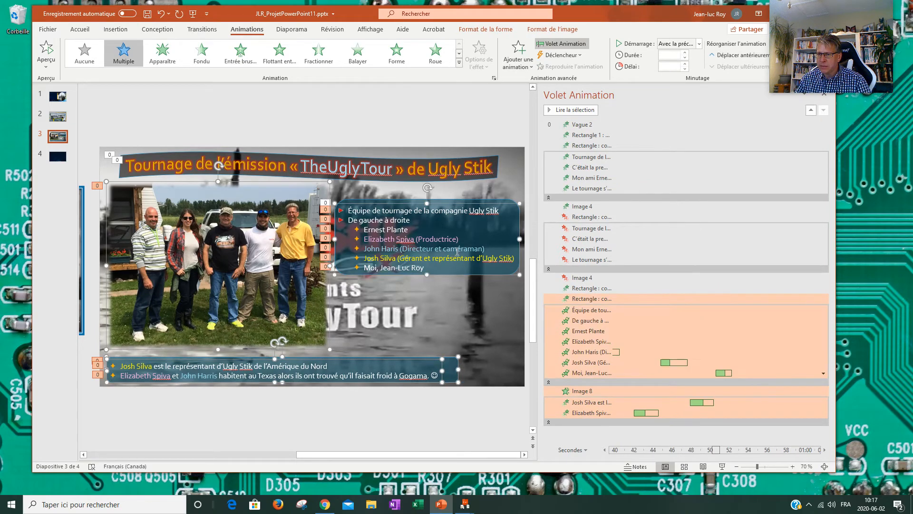
left_click(508, 204, "shift")
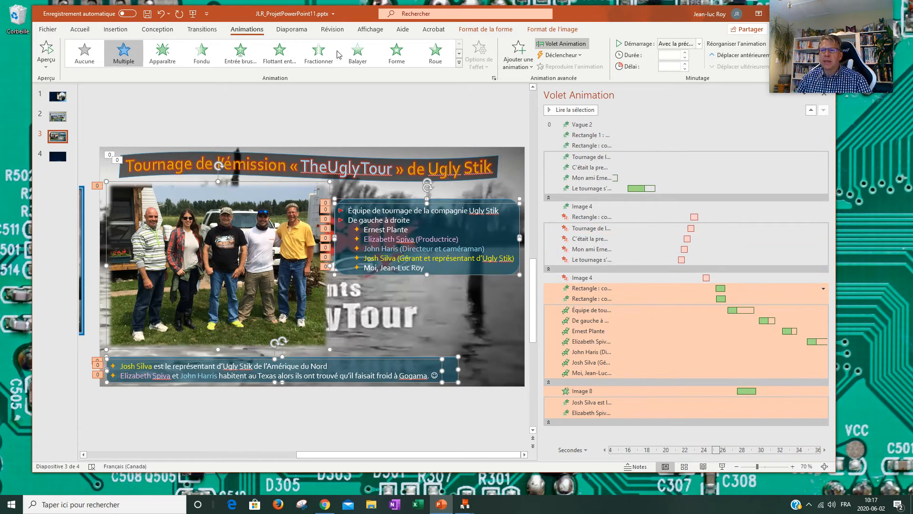
left_click(517, 59)
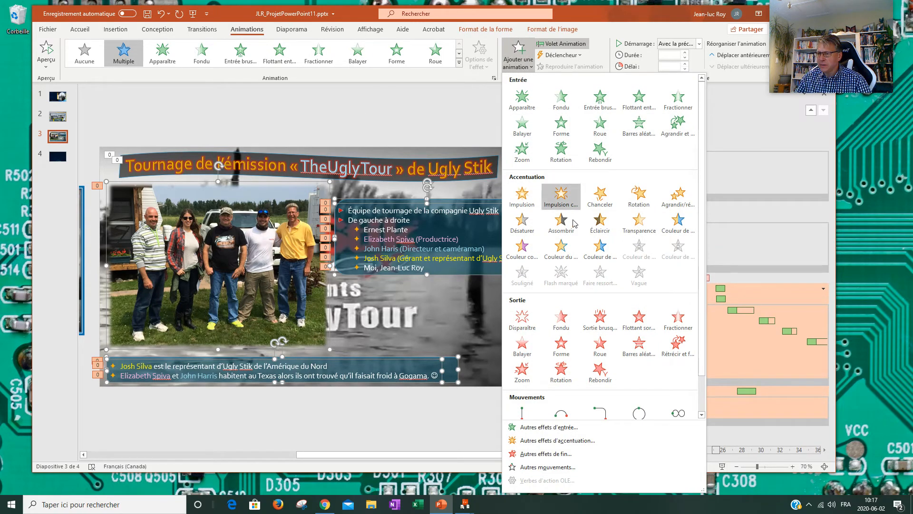
left_click(635, 318)
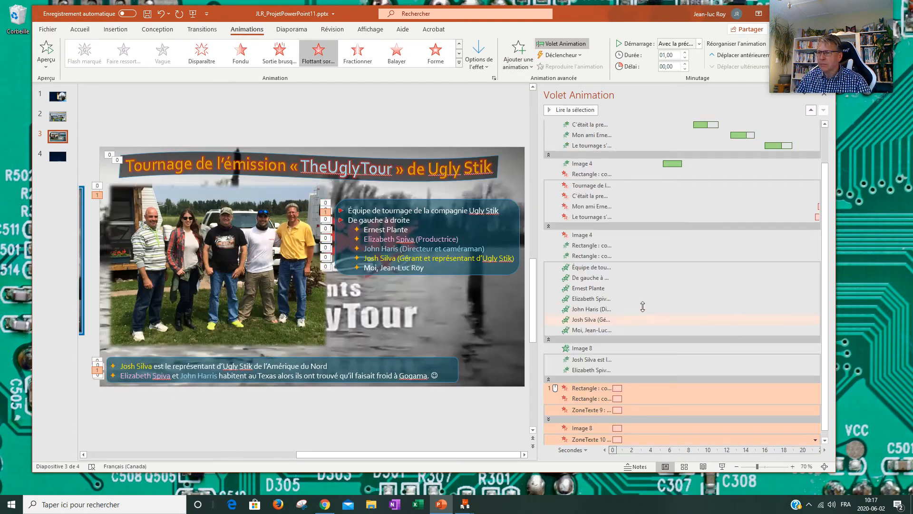
Step: Set the new exit effects of the two blue rectangles and the film crew list to start with the previous animation
left_click(742, 388)
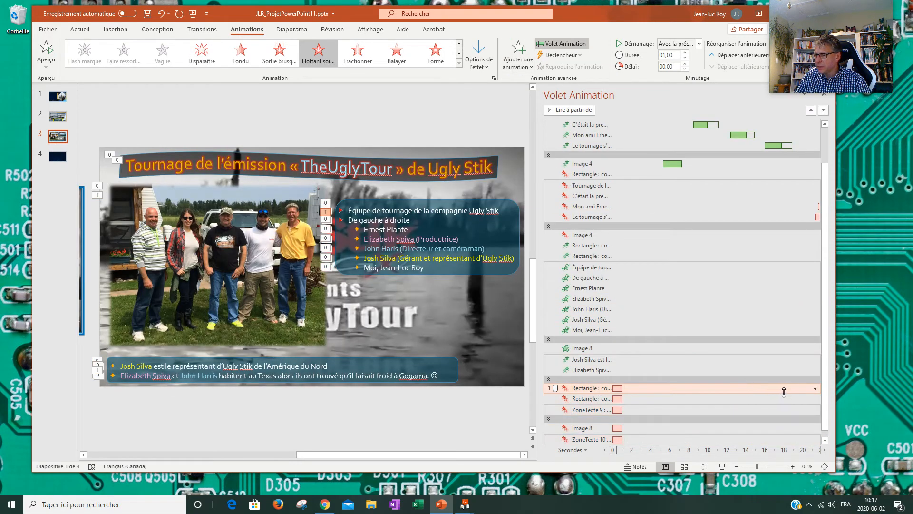
left_click(814, 388)
left_click(802, 408)
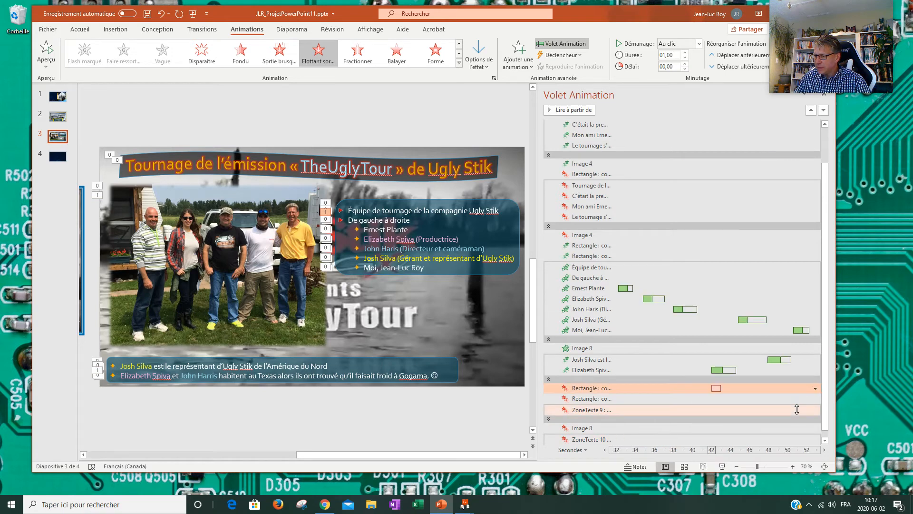
left_click(802, 400)
left_click(815, 399)
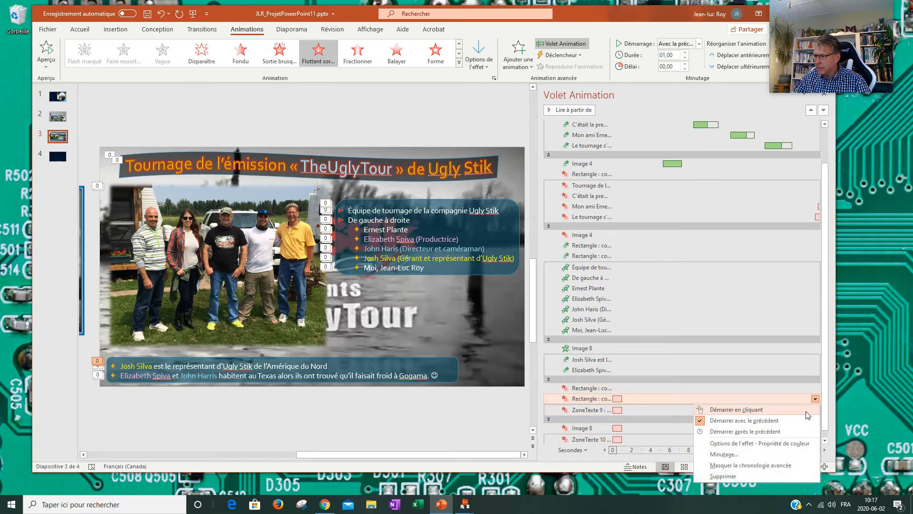
left_click(805, 421)
left_click(809, 410)
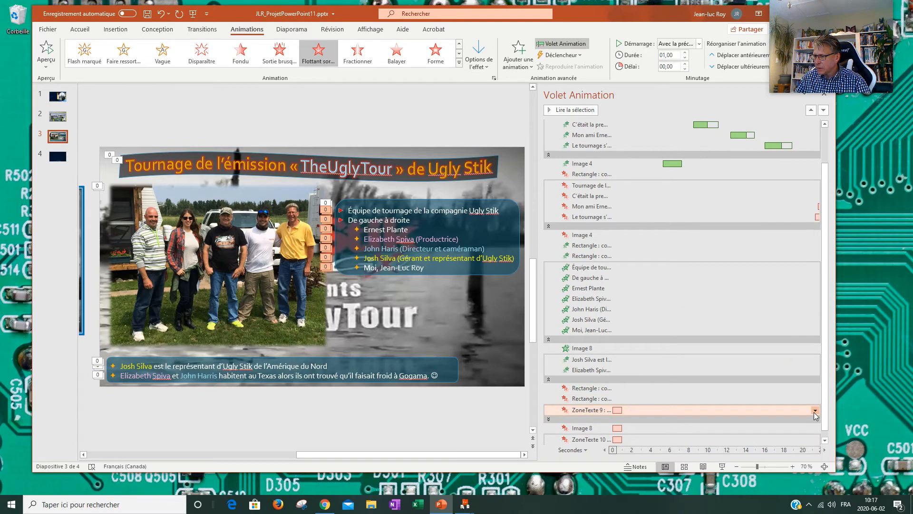
left_click(814, 410)
left_click(812, 431)
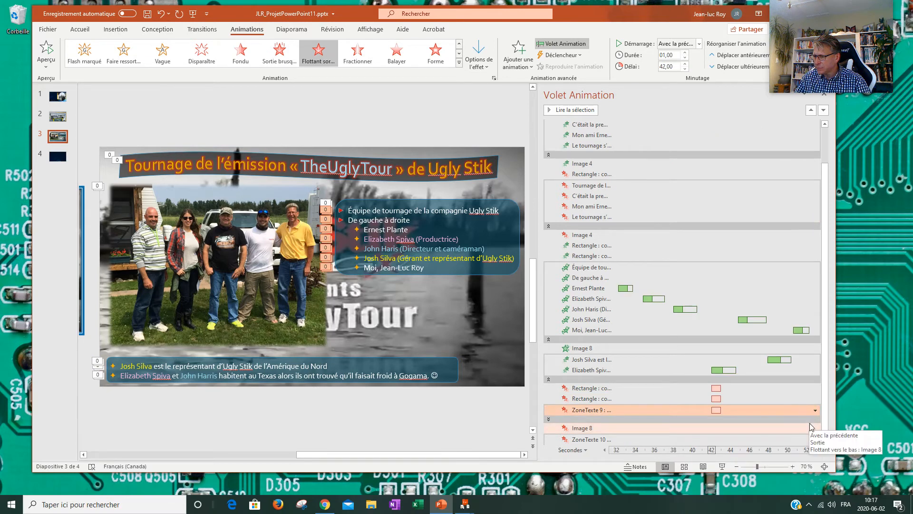
Step: Set the new exit effects of the team photo and the bottom caption text to start with the previous animation
left_click(811, 427)
left_click(815, 429)
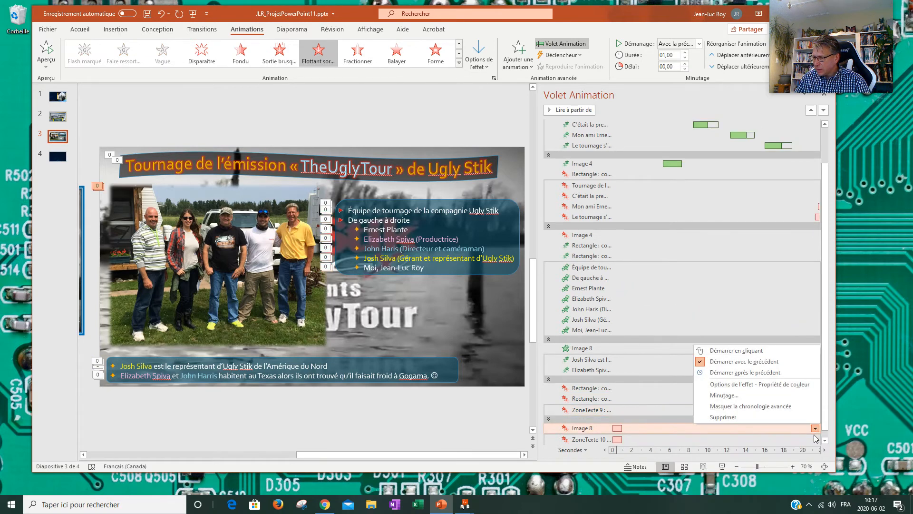
left_click(804, 362)
left_click(784, 432)
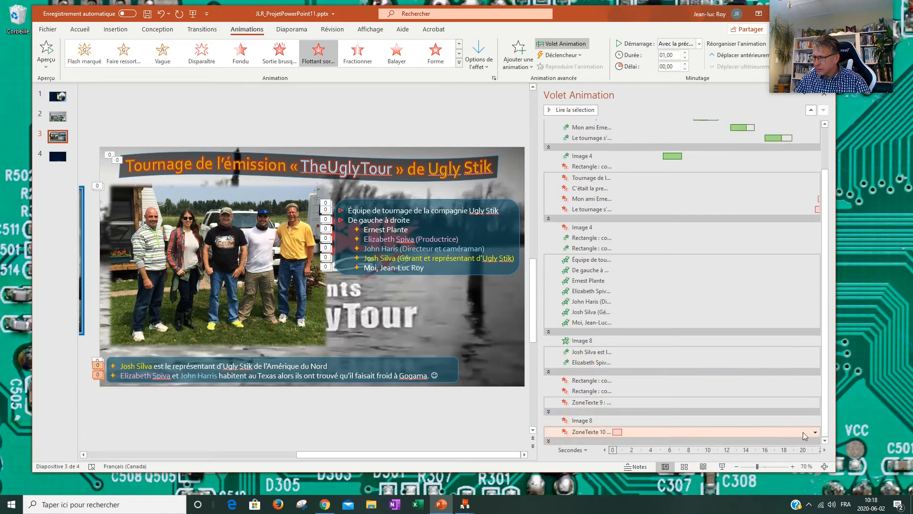
left_click(815, 432)
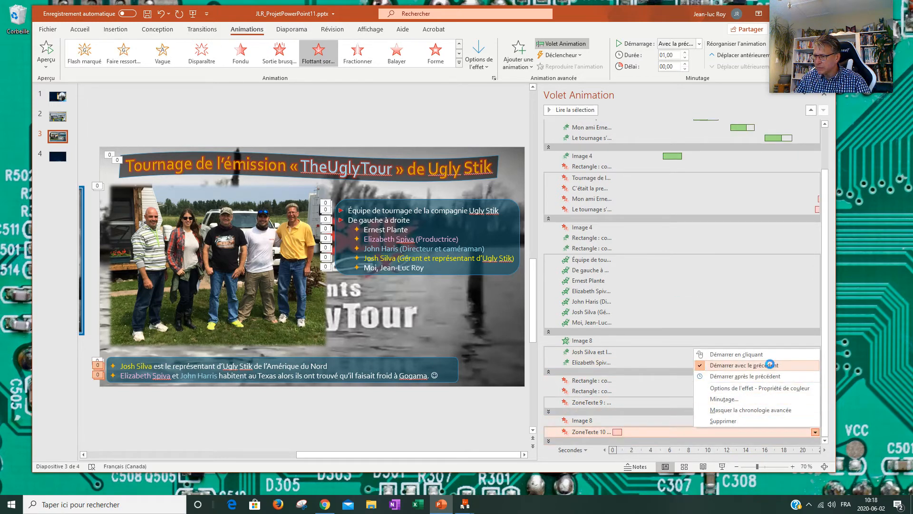
left_click(770, 365)
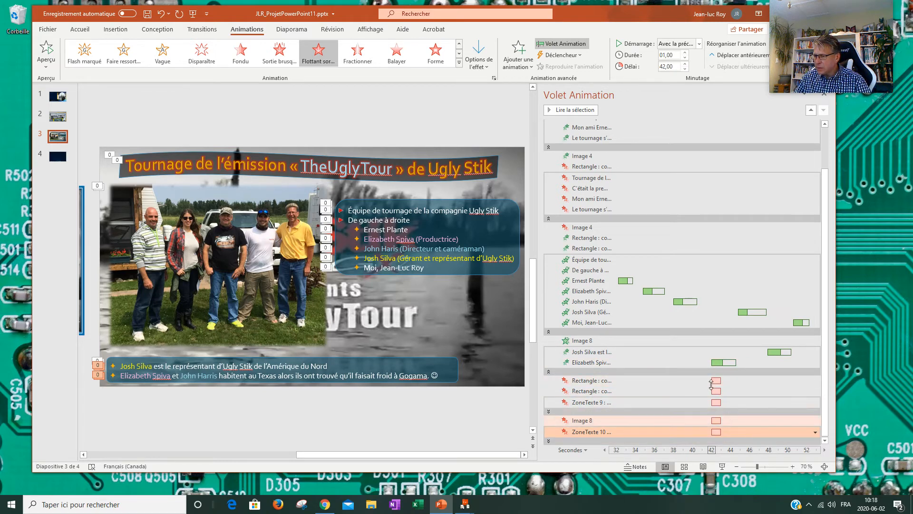
Step: Delay the crew list rectangle's exit to 55.2 s, then reapply start with previous to the caption rectangle's and crew list text's exits
mouse_move(718, 381)
left_mouse_down()
mouse_move(818, 378)
mouse_move(715, 380)
left_mouse_up()
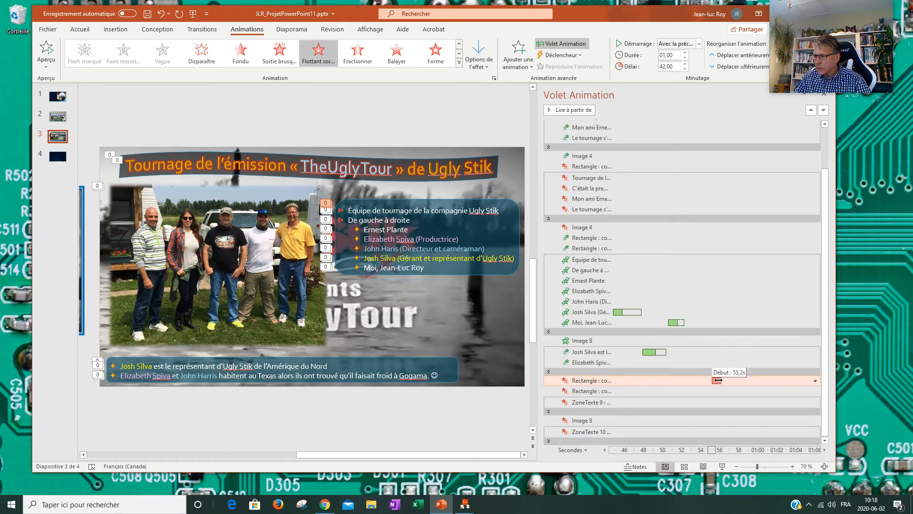
left_click(753, 390)
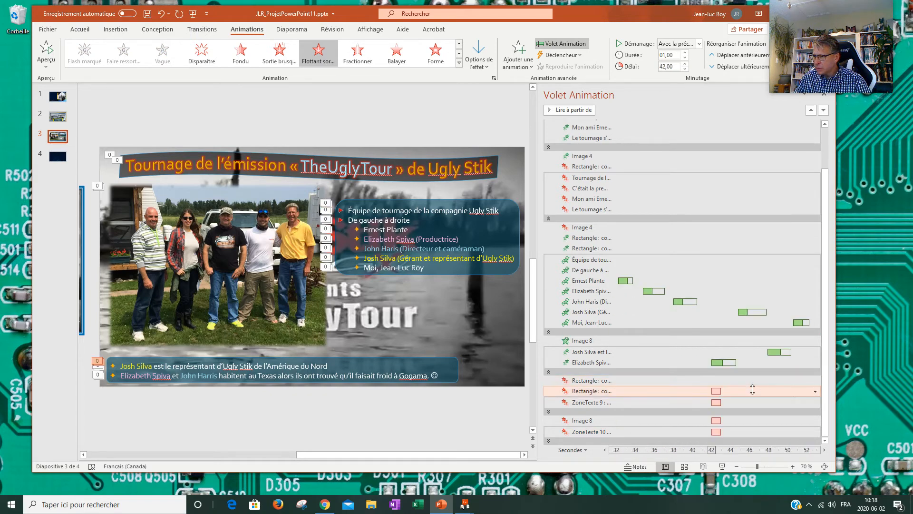
left_click(814, 392)
left_click(780, 415)
left_click(818, 403)
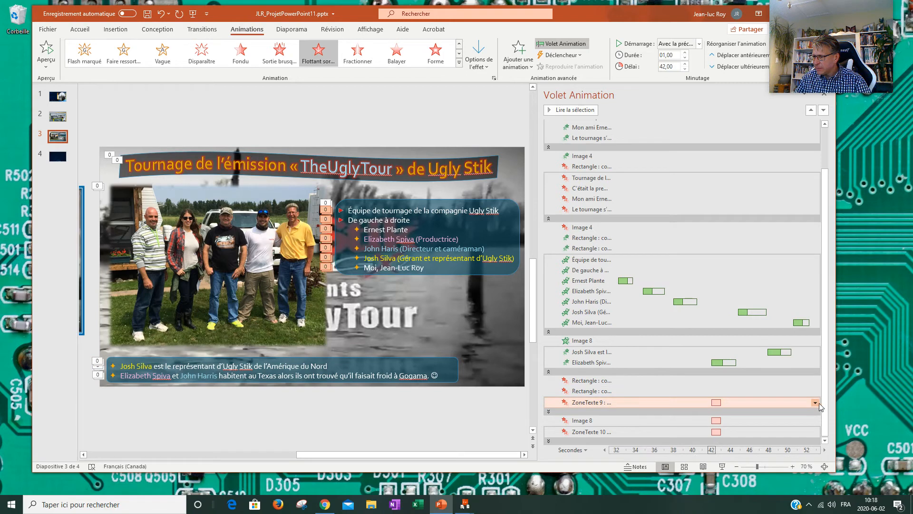
left_click(817, 404)
left_click(814, 427)
Step: Reapply start with previous to the exits of the team photo and caption text so they take the 55.2 s delay
left_click(808, 421)
left_click(815, 421)
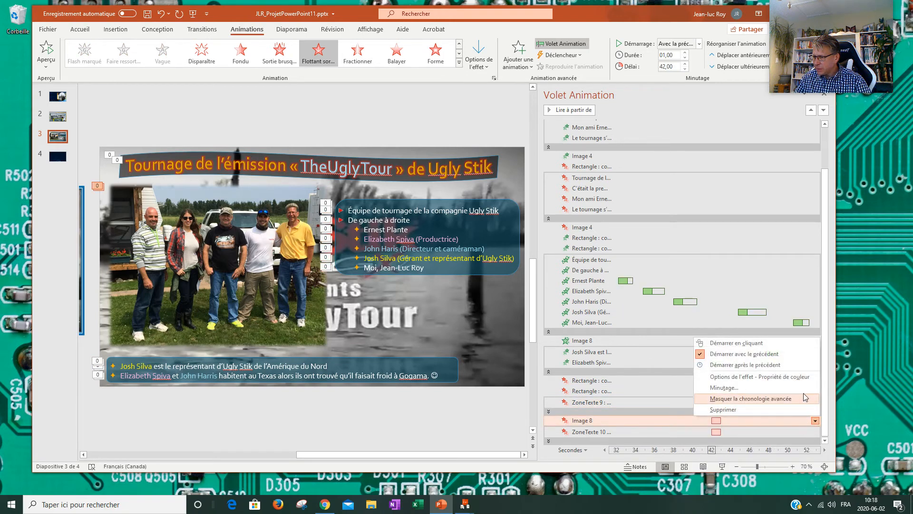
left_click(792, 359)
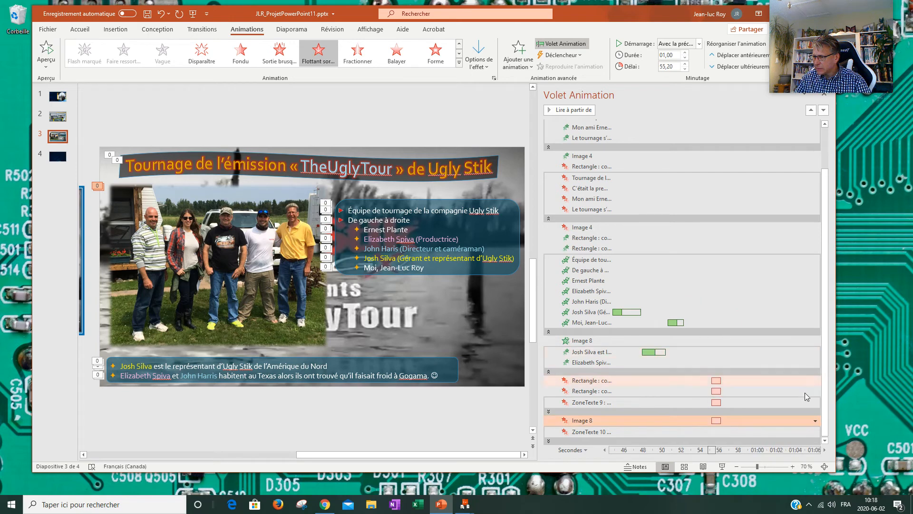
left_click(807, 432)
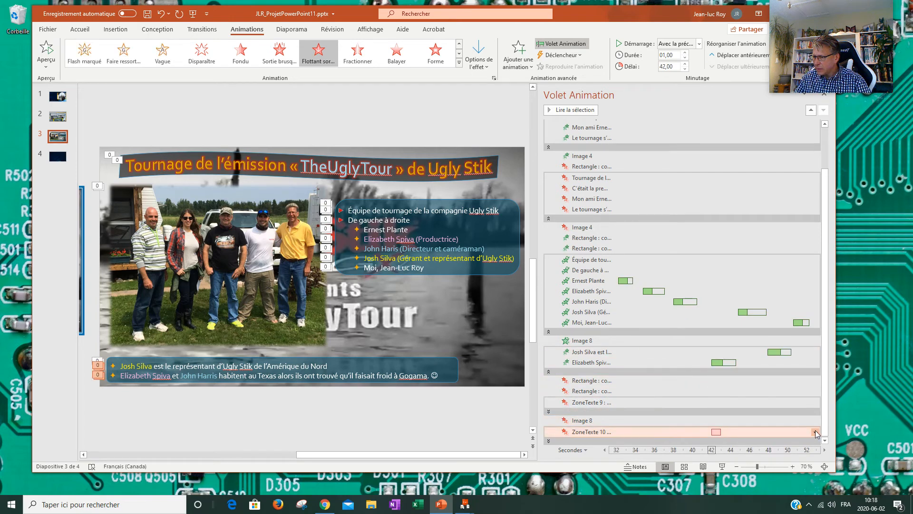
left_click(816, 433)
left_click(732, 366)
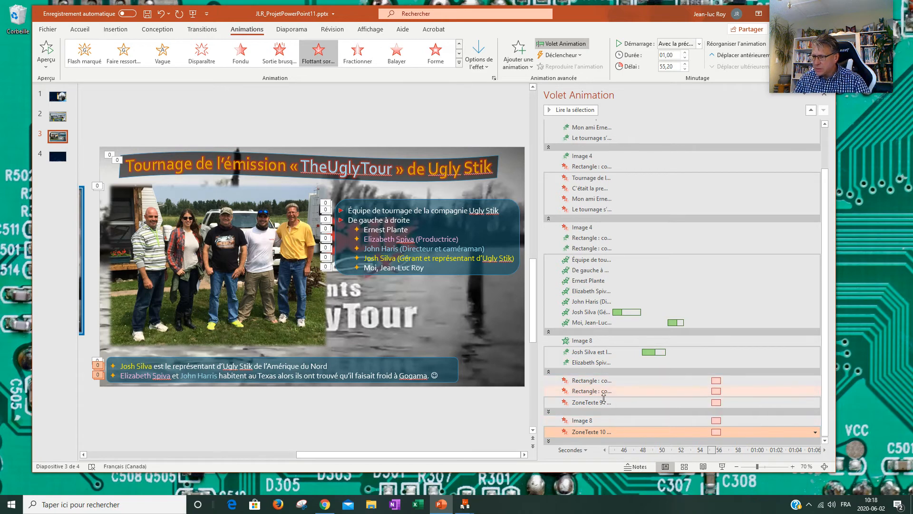
Step: Expand the grouped text exit effects and shorten the exits of both rectangles and the crew list's first line to about 0.70 s
left_click(549, 411)
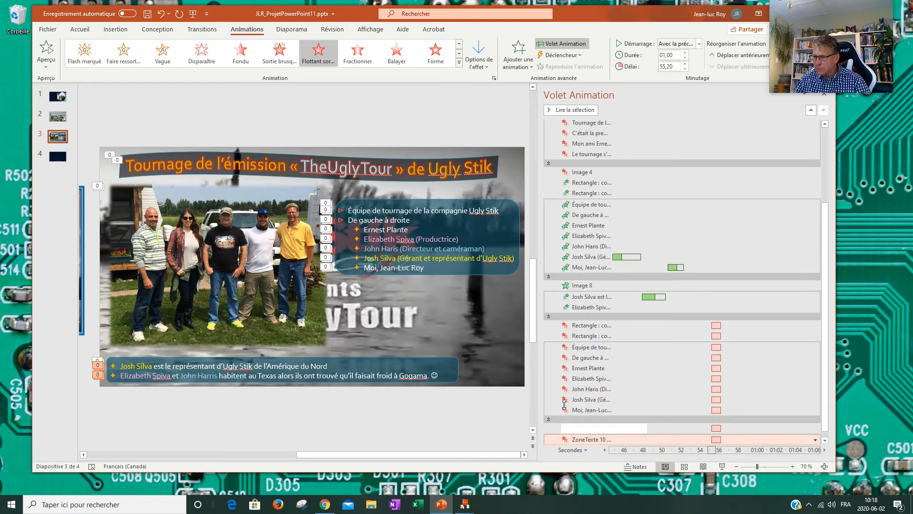
scroll(564, 406, "down", 1)
left_click(549, 442)
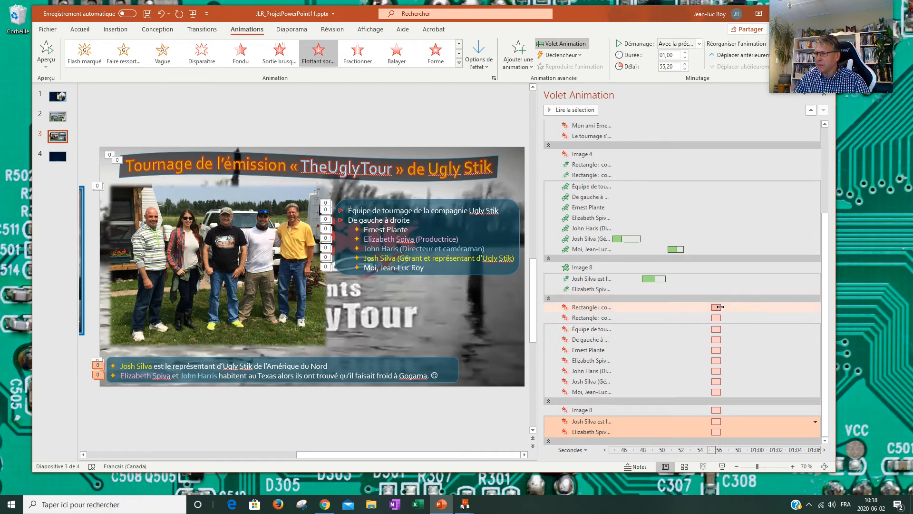
left_click(721, 307)
left_click(719, 318)
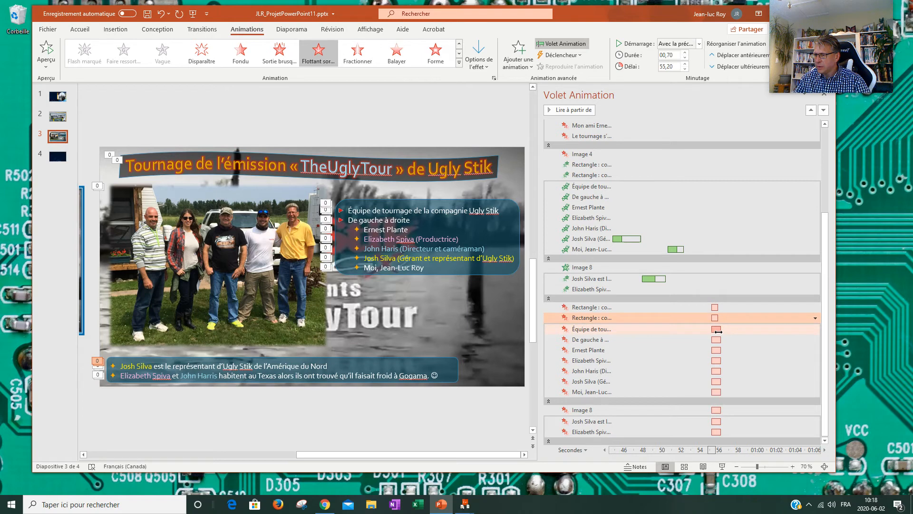
left_click(717, 330)
left_click_drag(717, 330, 714, 330)
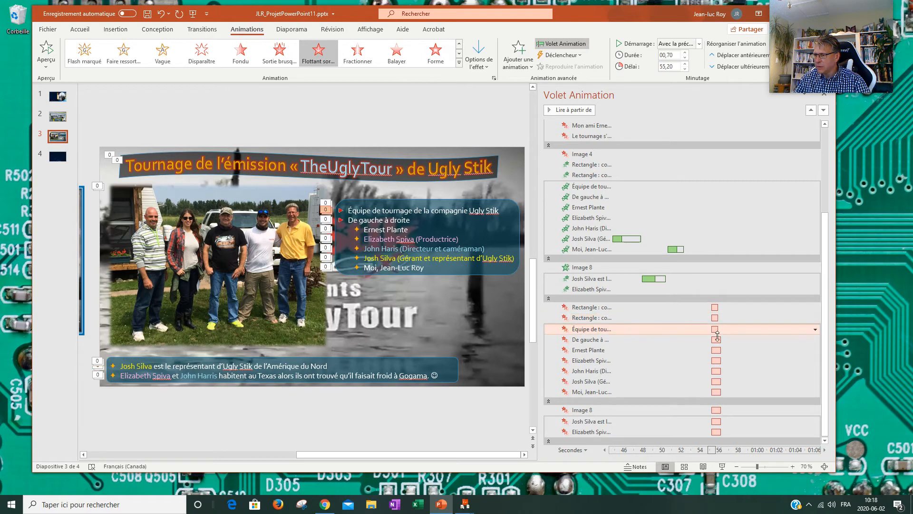
Step: Shorten the exit effects of the remaining film crew list lines to about 0.7 to 0.8 s each
left_click(717, 340)
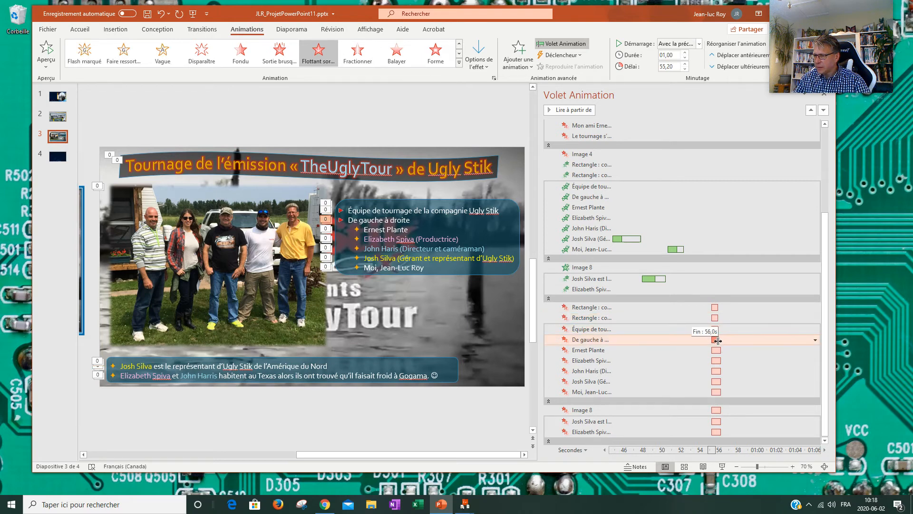
left_click(718, 349)
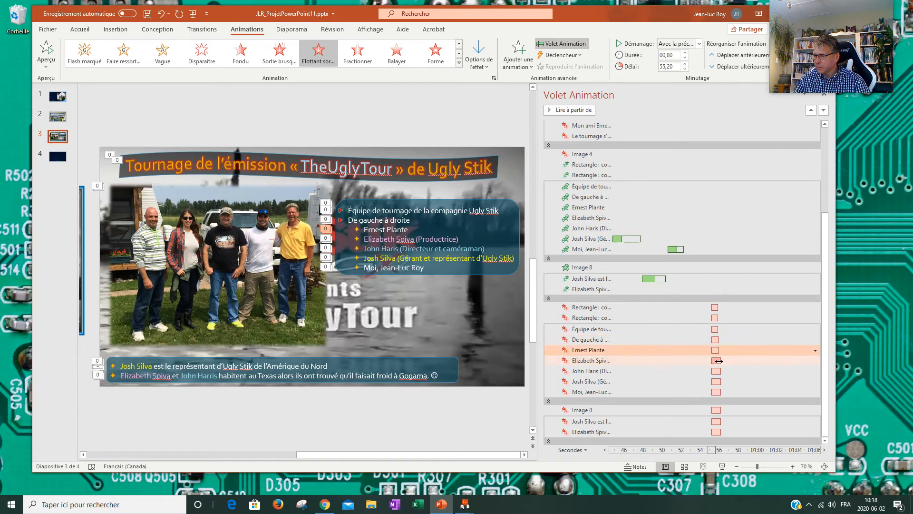
left_click(719, 360)
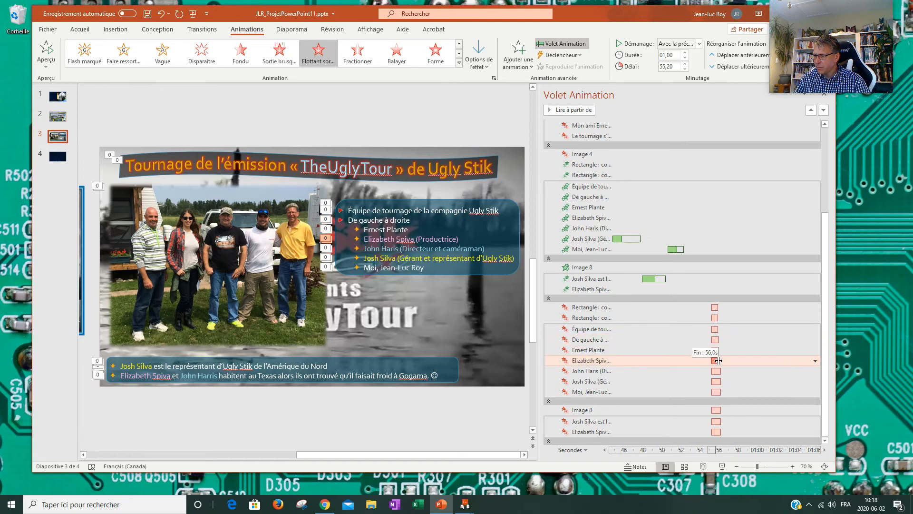
left_click(719, 371)
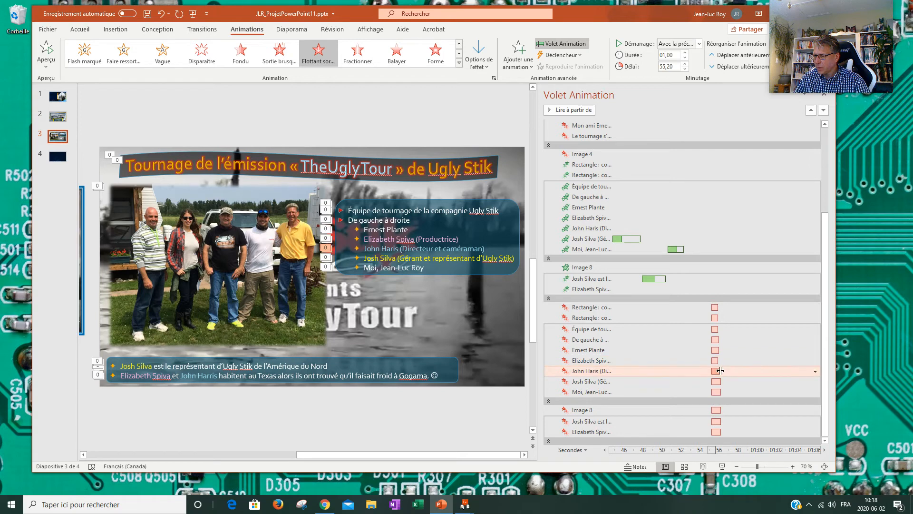
left_click(718, 381)
left_click_drag(718, 381, 717, 391)
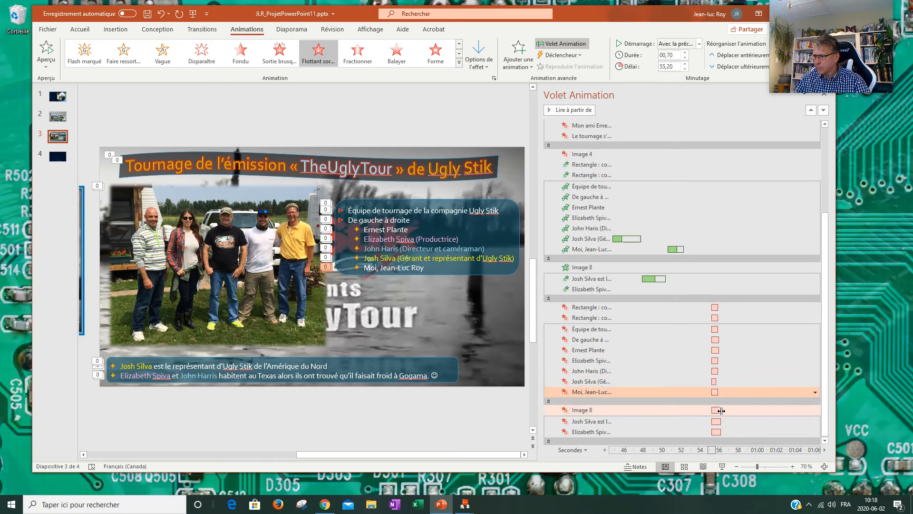
Step: Shorten the exits of the photo to 0.80 s and the caption lines to 0.50 and 0.60 s, delaying the first caption line to 55.50 s
left_click_drag(721, 410, 716, 420)
left_click(719, 431)
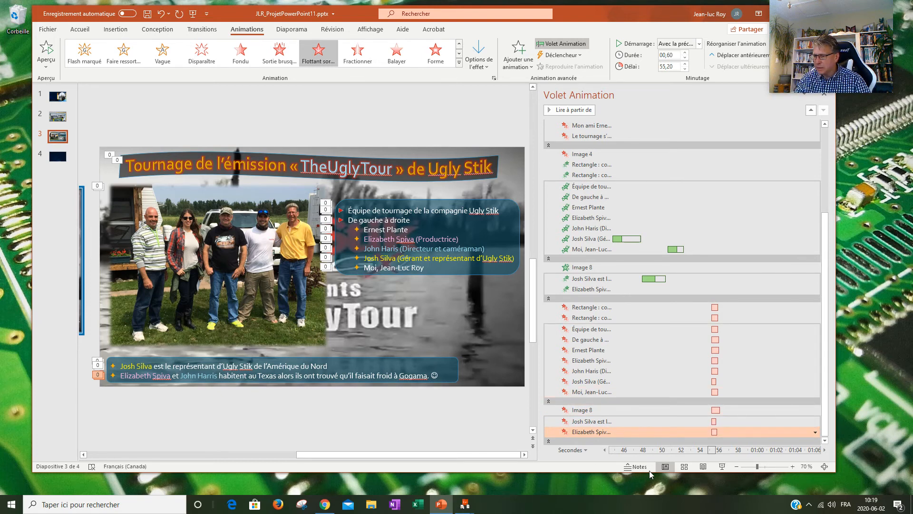
left_click(718, 412)
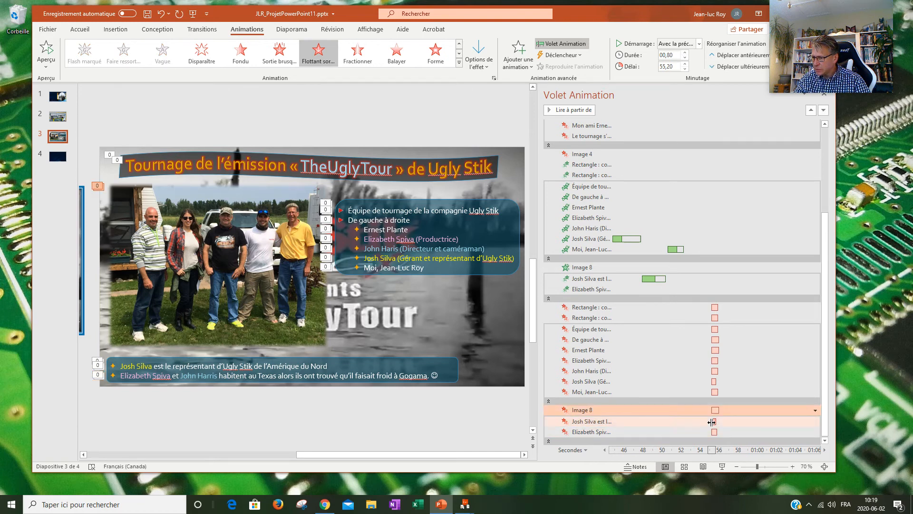
left_click_drag(714, 421, 716, 422)
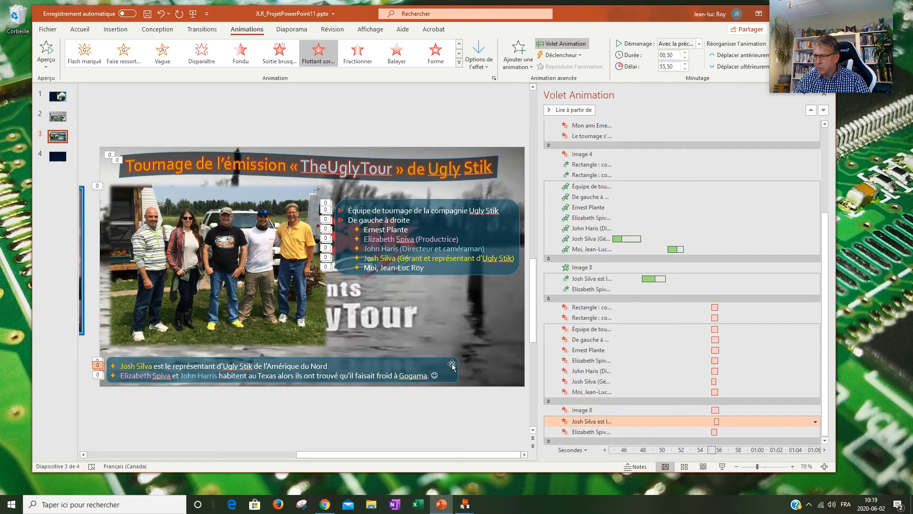
Step: Delay the exit effects of the caption rectangle slightly and of the crew list rectangle to about 56 s on the animation timeline
left_click(453, 365)
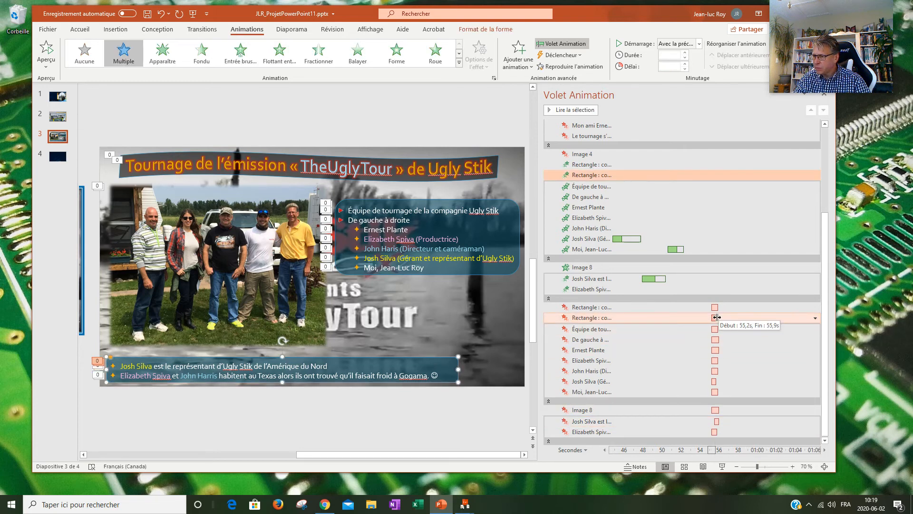
left_click_drag(718, 319, 719, 319)
left_click(504, 275)
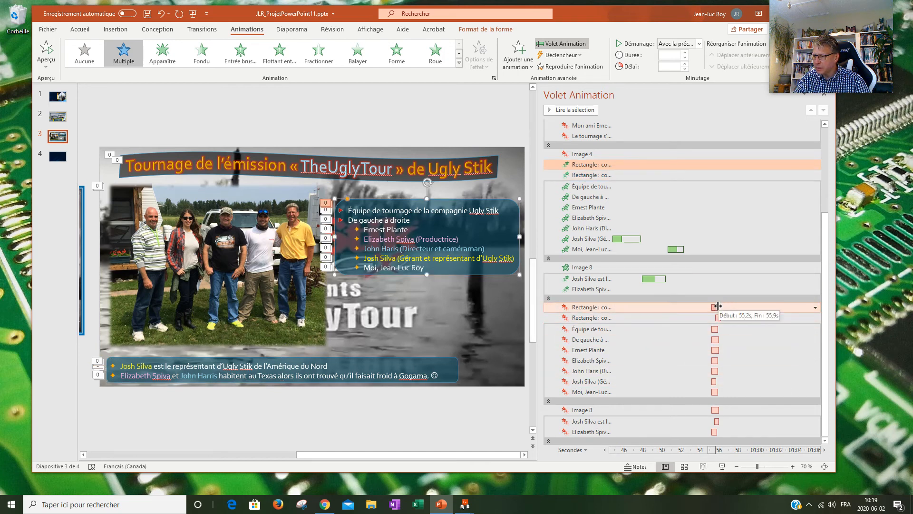
left_click_drag(719, 308, 723, 307)
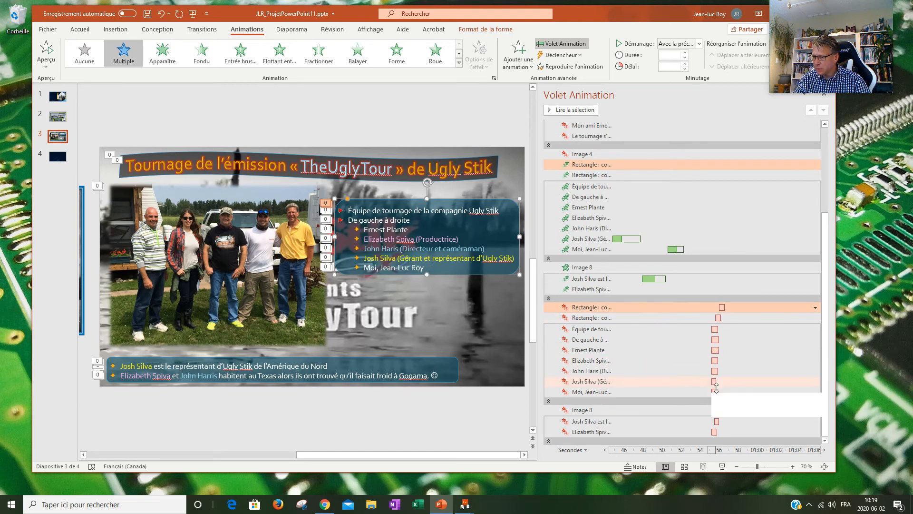
Step: Stagger the crew list lines' exit effects from last line to first, delaying the second-to-last line to 56.70 s and the first to 57.40 s
mouse_move(717, 391)
left_mouse_down()
mouse_move(729, 391)
mouse_move(714, 381)
mouse_move(728, 381)
left_mouse_up()
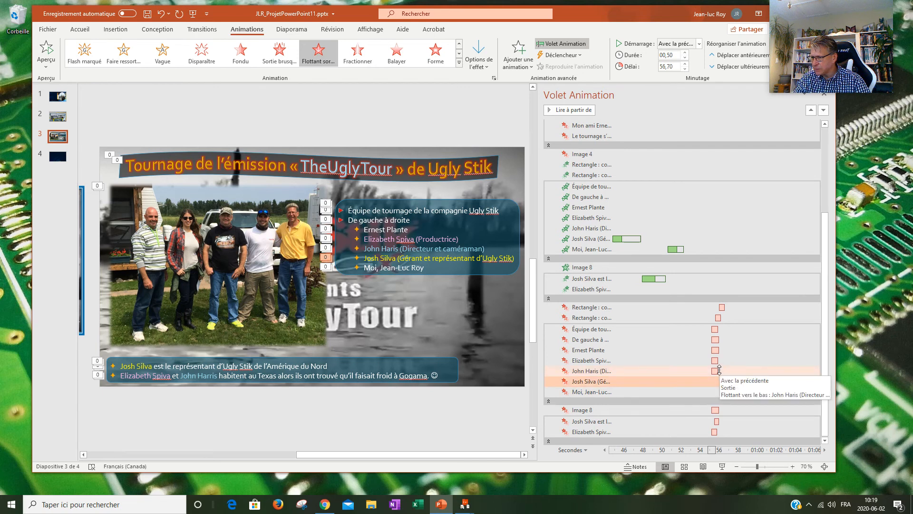
left_click(717, 369)
left_click_drag(716, 370, 735, 328)
left_click(717, 329)
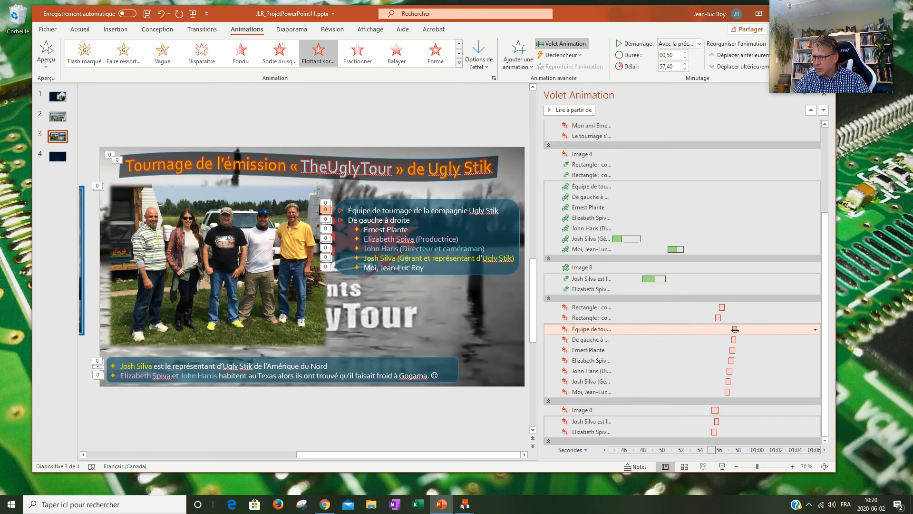
Step: Delay the team photo's exit effect past the crew list exits to about 58.5 s and save the presentation
left_click(715, 407)
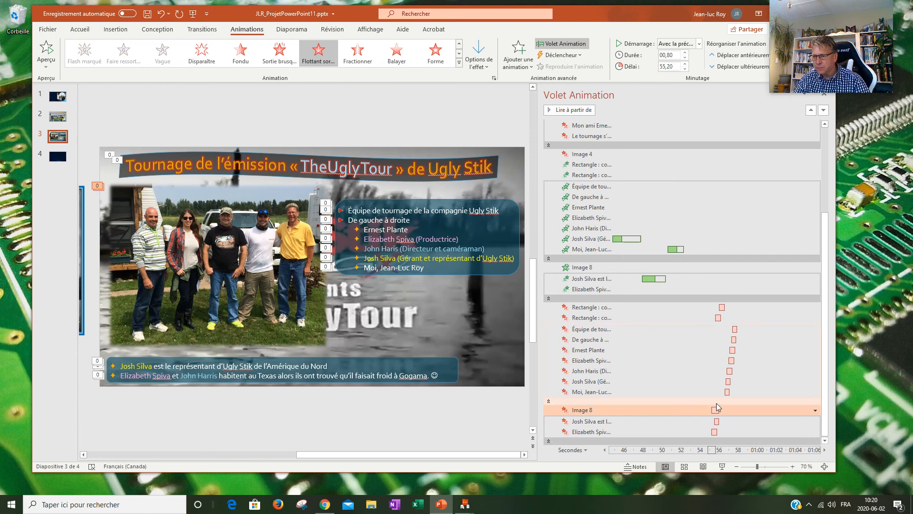
left_click(205, 276)
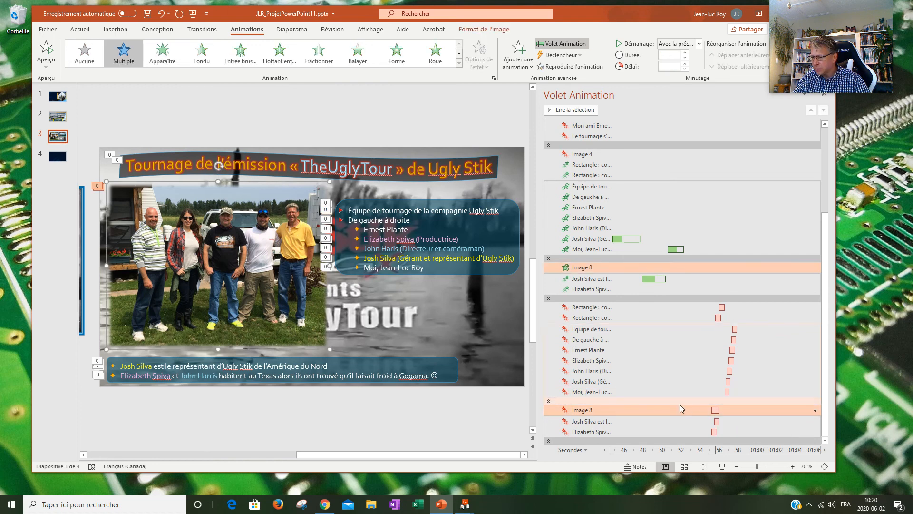
left_click_drag(715, 410, 748, 410)
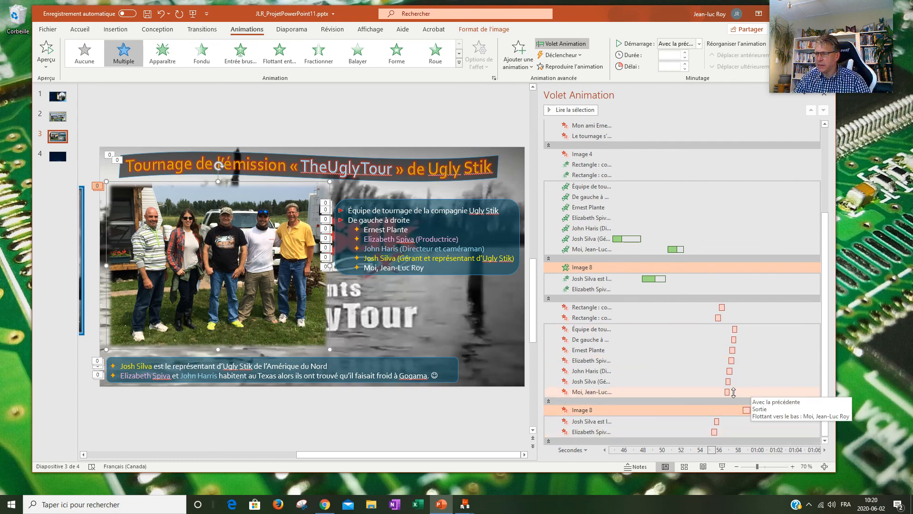
left_click(148, 14)
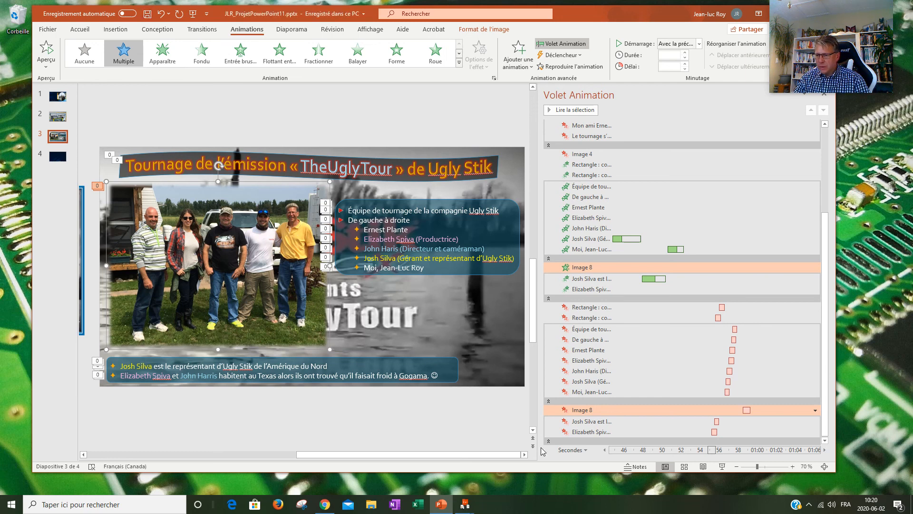
Step: Close the animation pane to widen the slide editing area
left_click(737, 467)
left_click(736, 467)
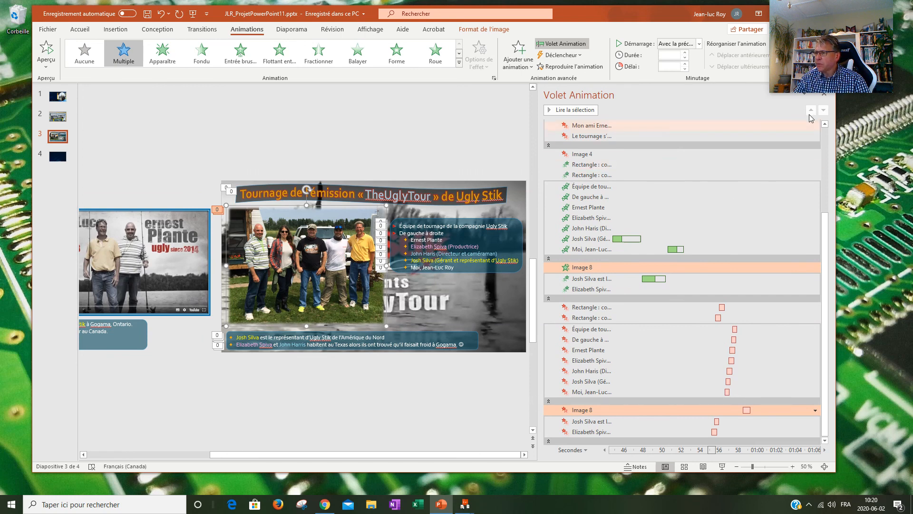
left_click(823, 96)
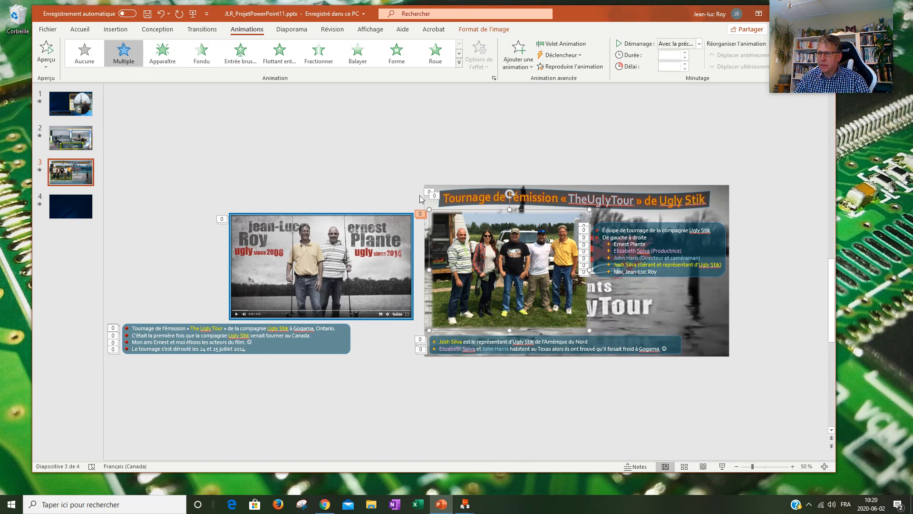
Step: Select the team photo together with the crew list and caption texts and rectangles, and move them all below the slide
left_click(557, 399)
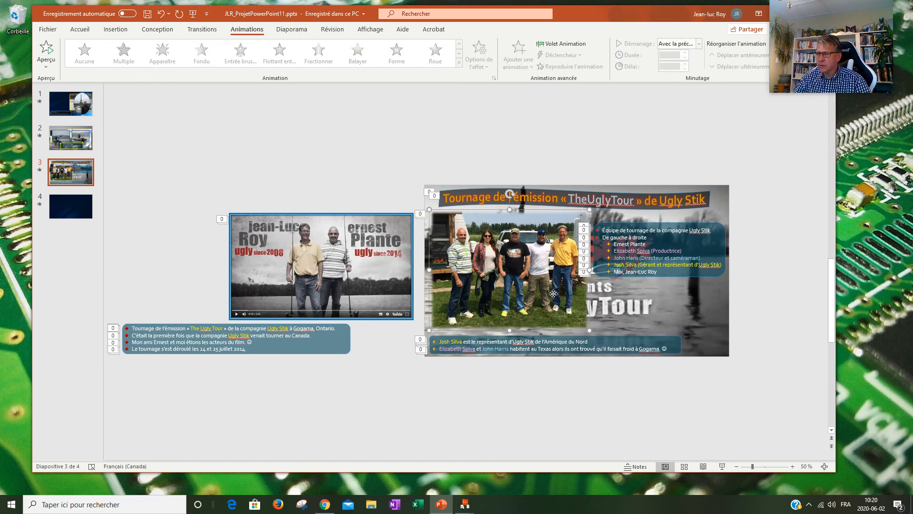
left_click(586, 283)
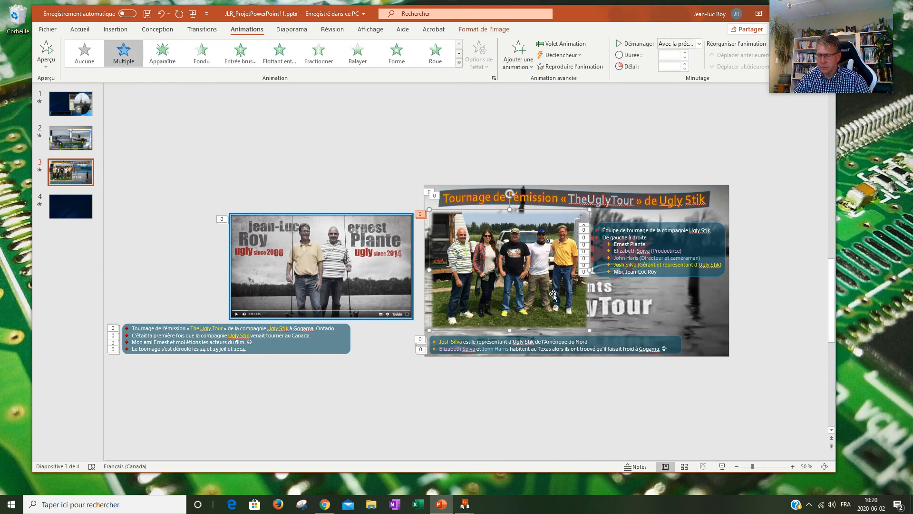
left_click(721, 231, "shift")
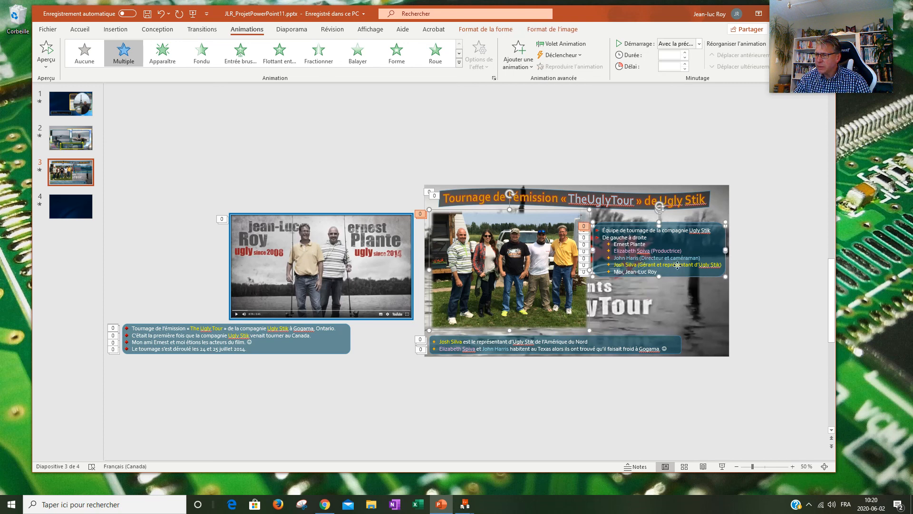
left_click(641, 340, "shift")
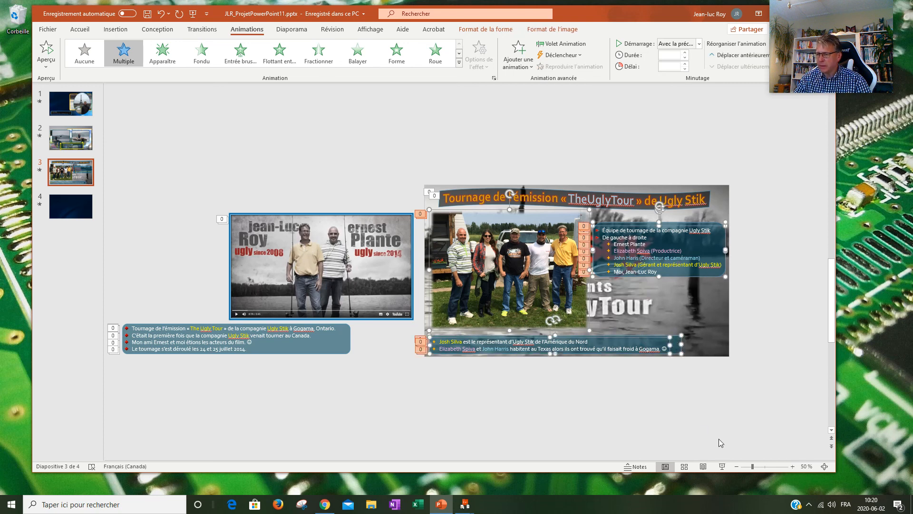
left_click(737, 466)
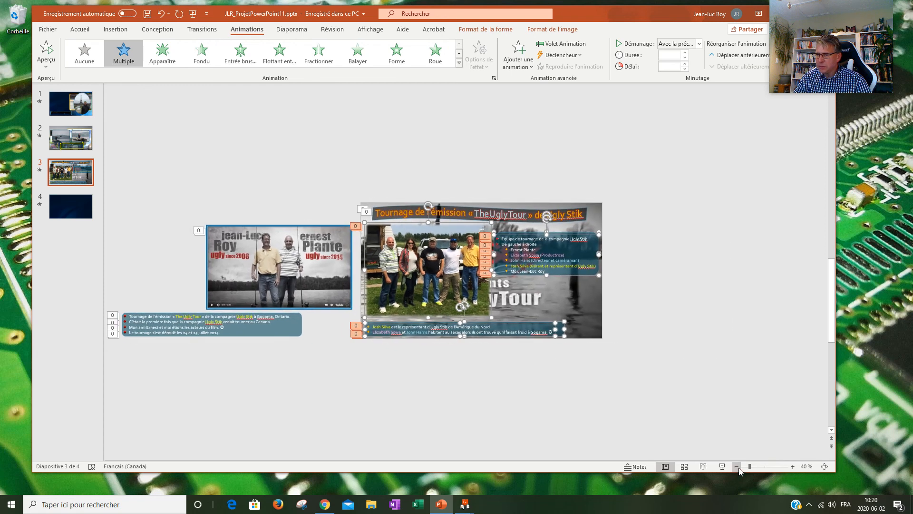
left_click(736, 466)
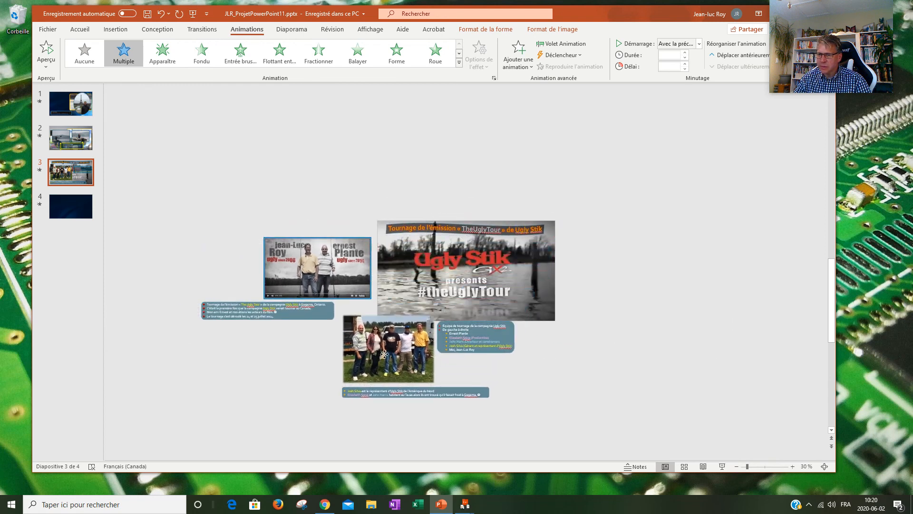